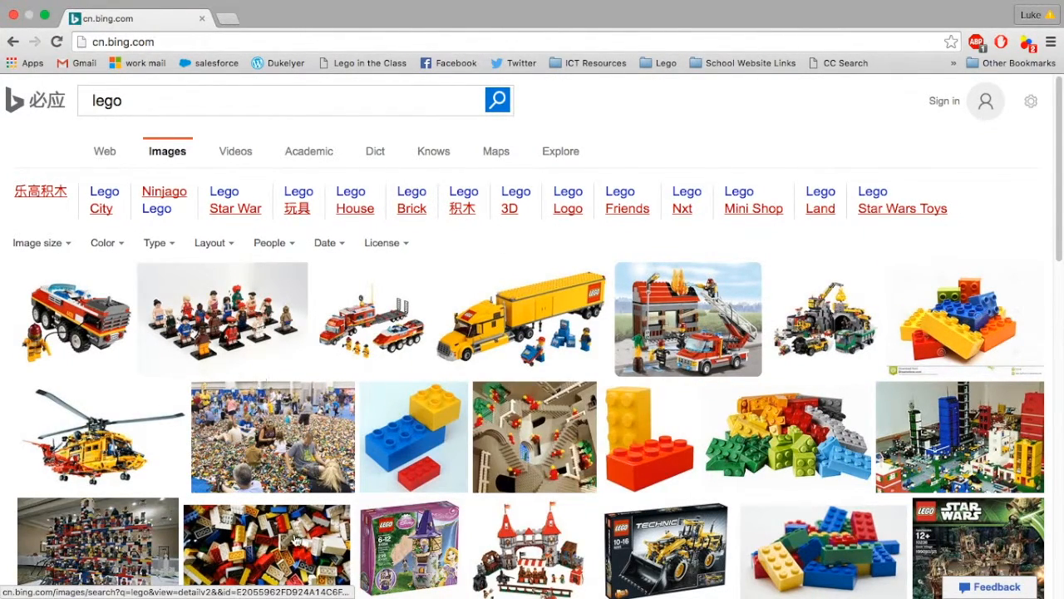
# Step: Save the picture of scattered Lego bricks as a JPEG in a new Desktop folder named Lego
pyautogui.click(283, 547)
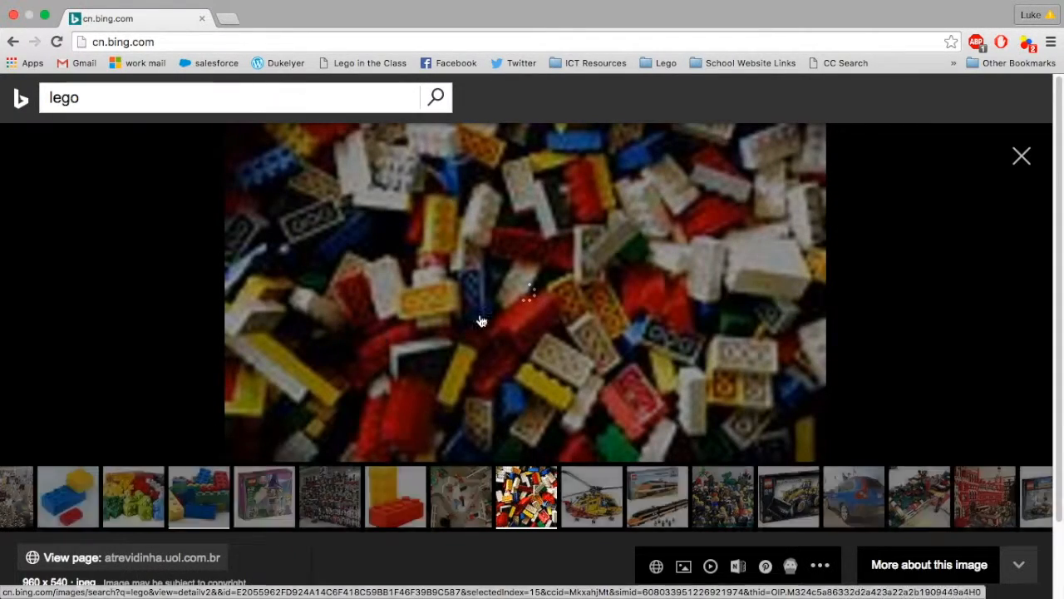
pyautogui.rightClick(503, 279)
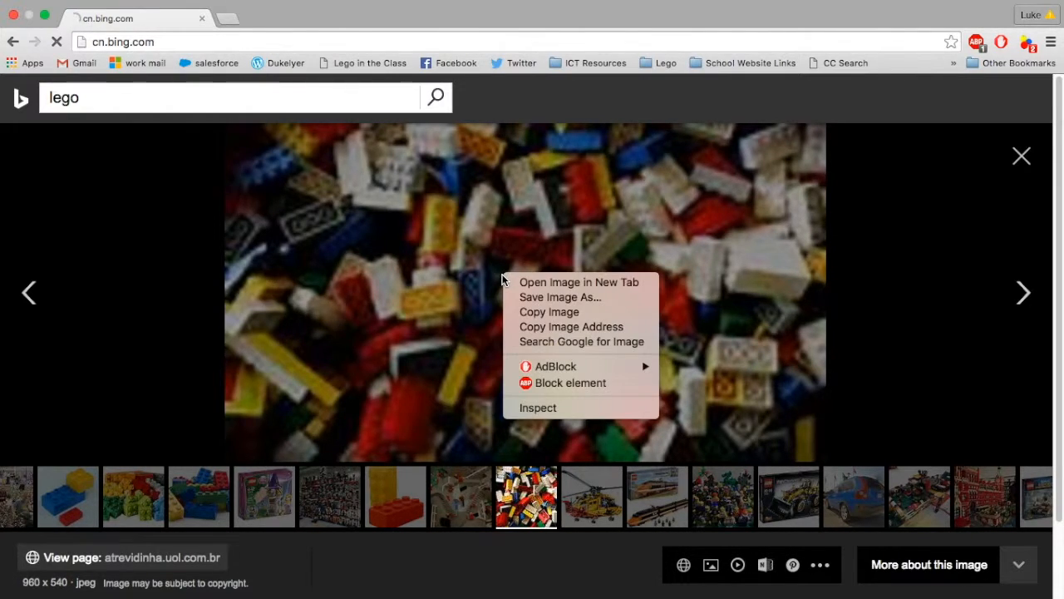
pyautogui.click(538, 299)
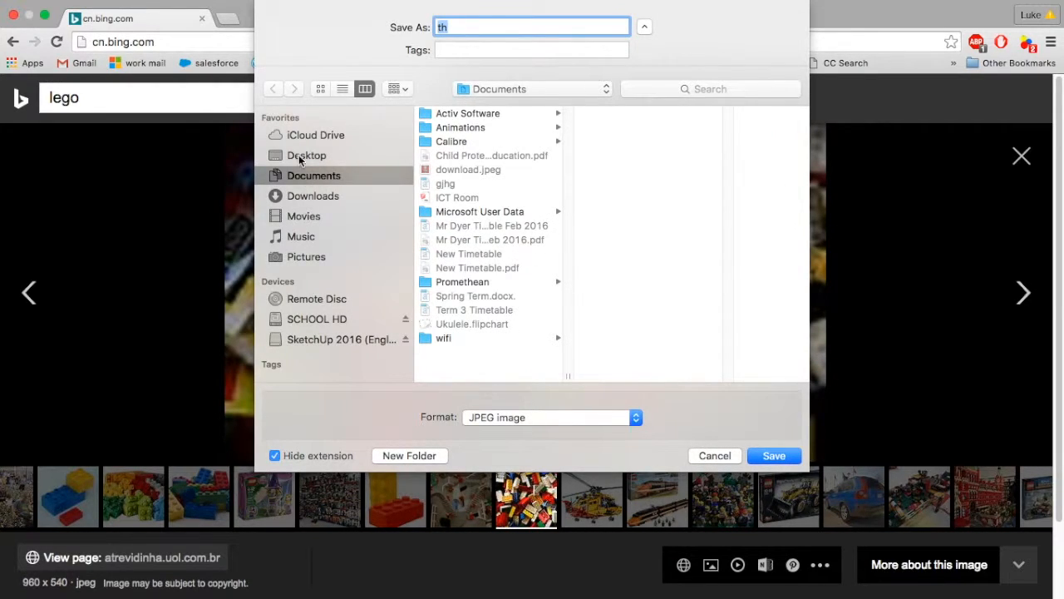
pyautogui.click(300, 158)
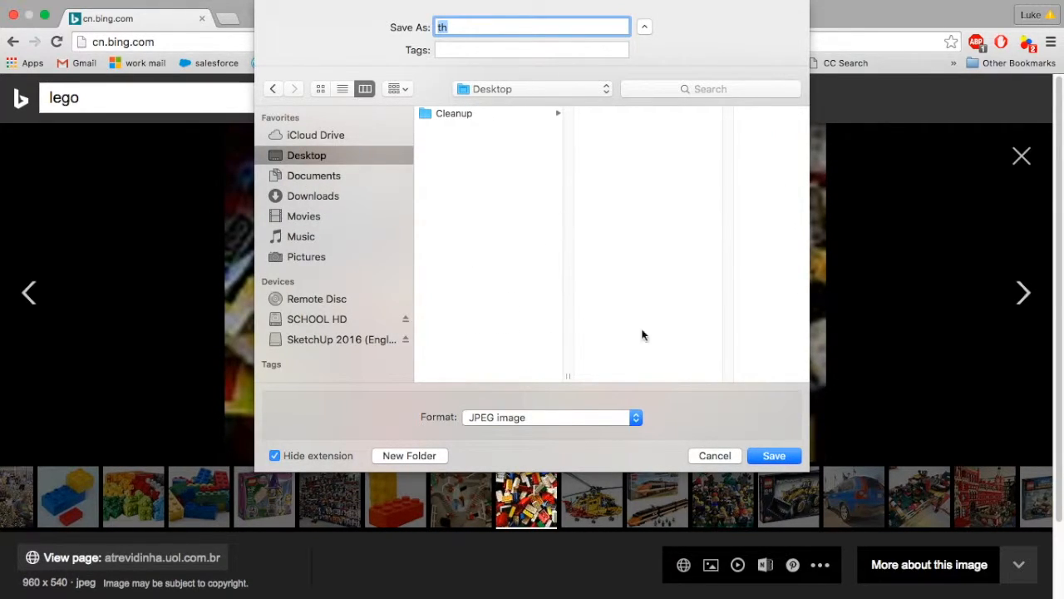
pyautogui.click(407, 456)
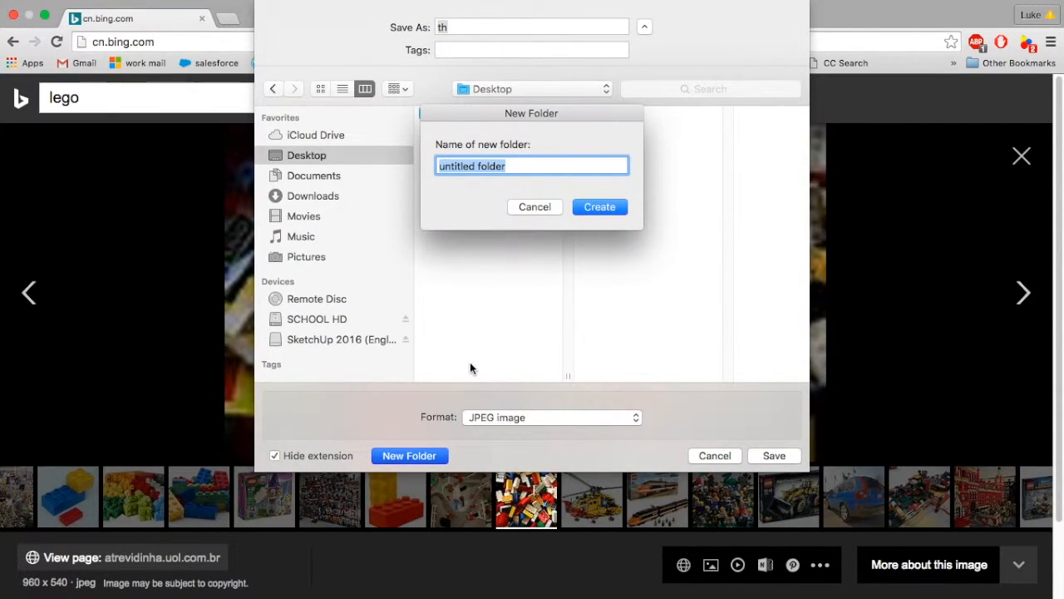
pyautogui.write('Lego')
pyautogui.press('Return')
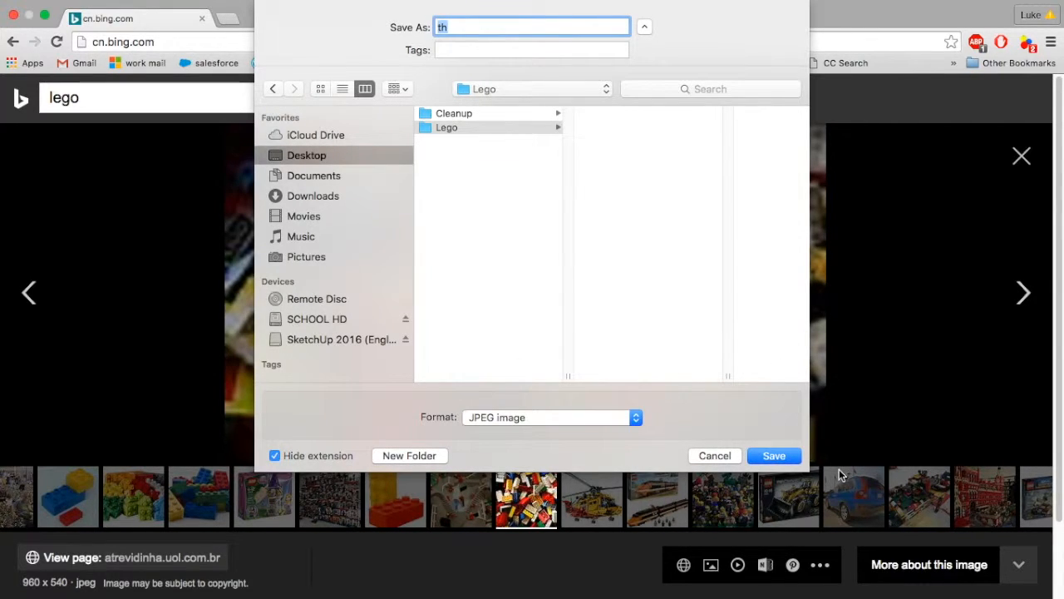
pyautogui.click(782, 455)
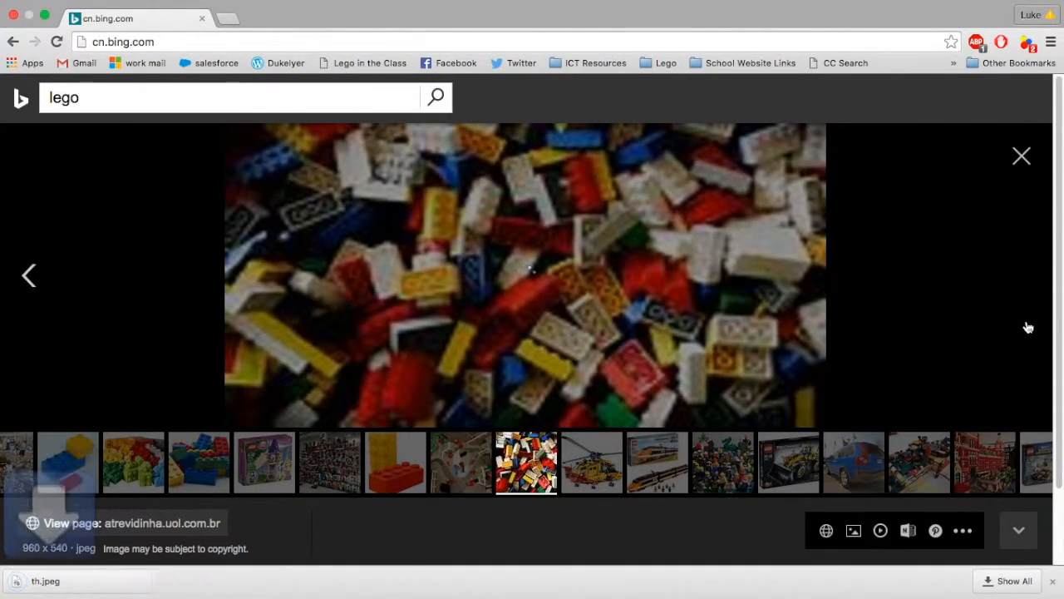
# Step: Browse the following Lego image results and save the orange train set and other pictures in the Lego folder
pyautogui.click(1022, 276)
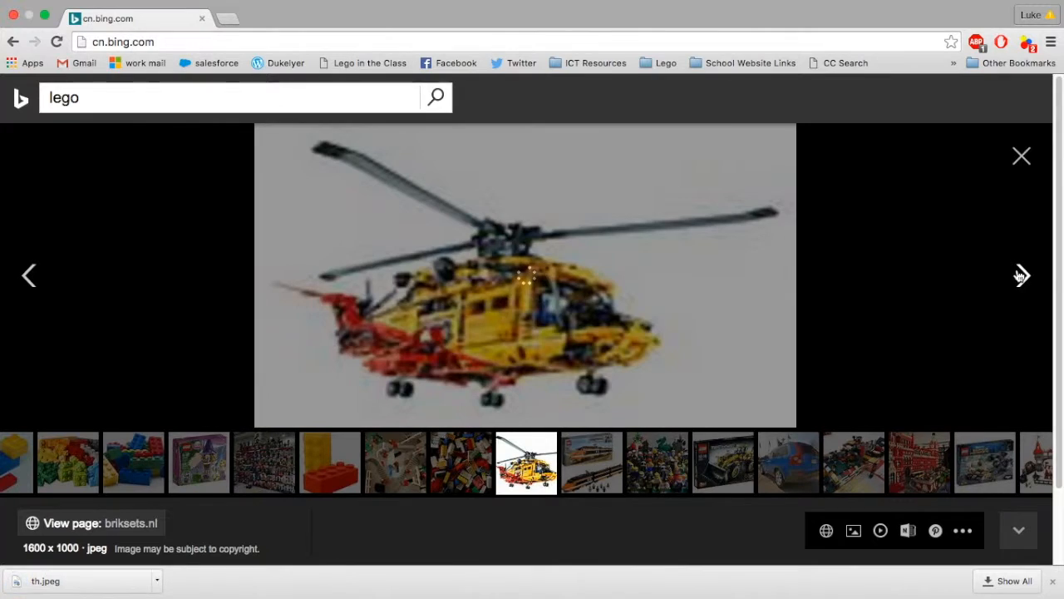
pyautogui.click(1022, 276)
pyautogui.rightClick(527, 277)
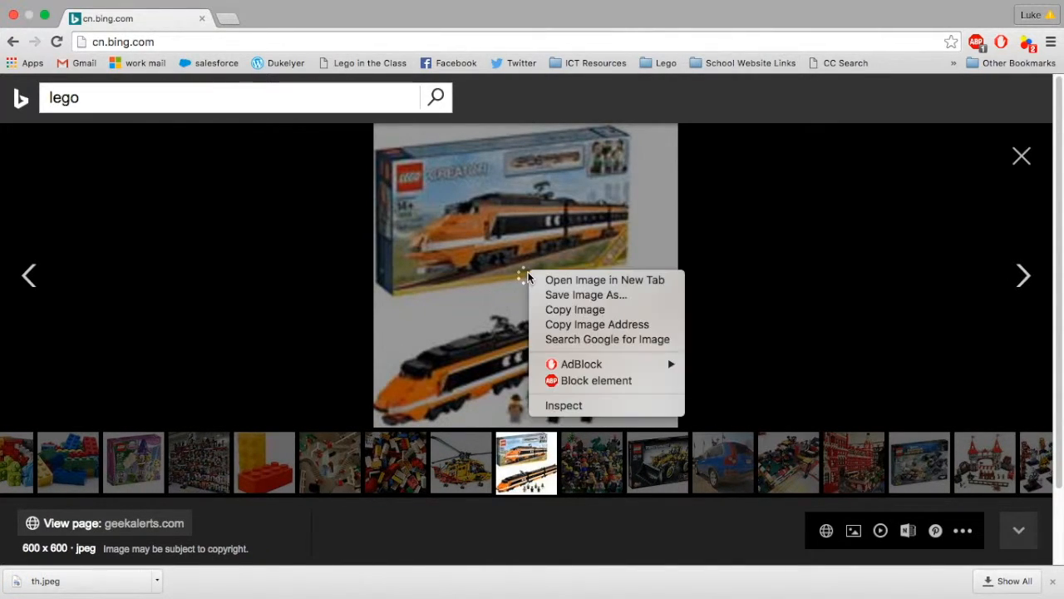
pyautogui.click(587, 295)
pyautogui.click(1024, 278)
pyautogui.click(1026, 281)
pyautogui.click(1027, 281)
pyautogui.click(1028, 281)
pyautogui.click(1028, 281)
pyautogui.rightClick(526, 283)
pyautogui.click(586, 301)
pyautogui.click(780, 456)
# Step: Save the fighter jet, Star Wars Ewok and Lego Digital Designer pictures from the image results in the same folder
pyautogui.click(1026, 280)
pyautogui.click(1026, 280)
pyautogui.rightClick(550, 200)
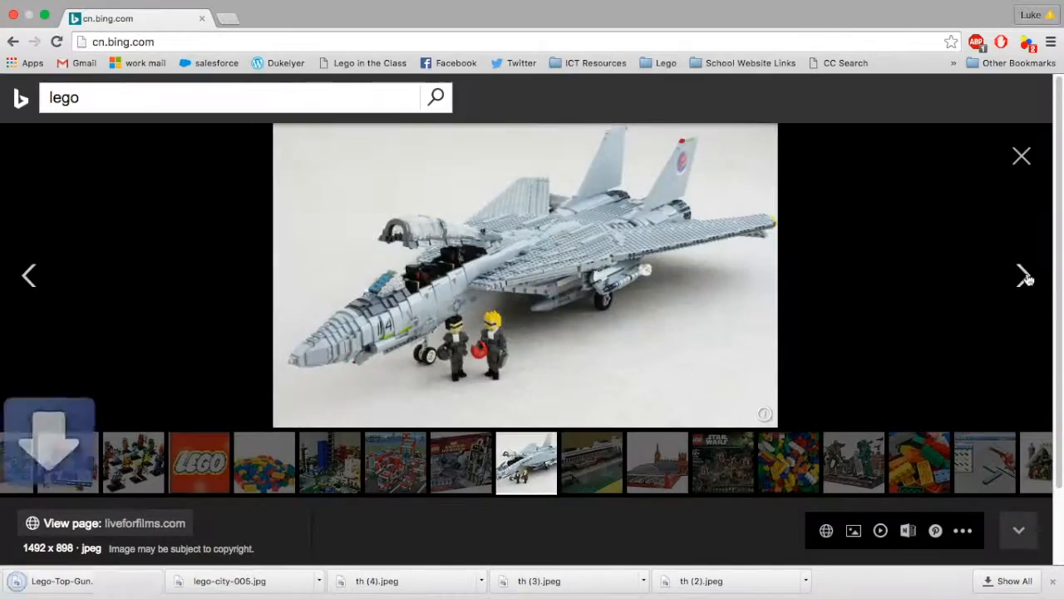
pyautogui.click(784, 458)
pyautogui.click(1025, 279)
pyautogui.rightClick(643, 395)
pyautogui.click(698, 415)
pyautogui.click(774, 456)
pyautogui.click(1025, 279)
# Step: Minimise the browser, switch to iMovie and go to its project overview
pyautogui.click(45, 15)
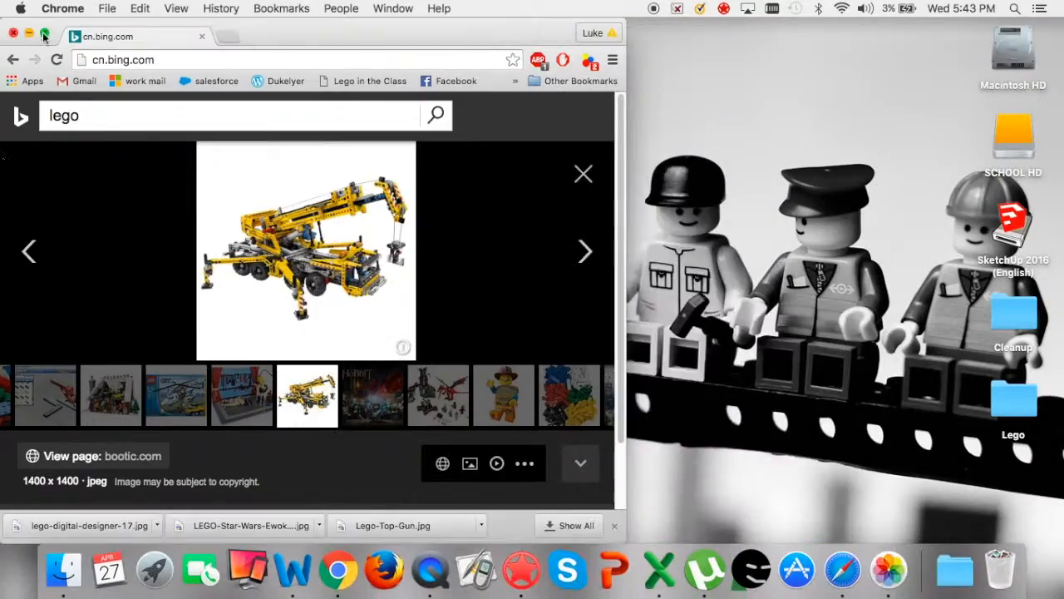
pyautogui.click(30, 34)
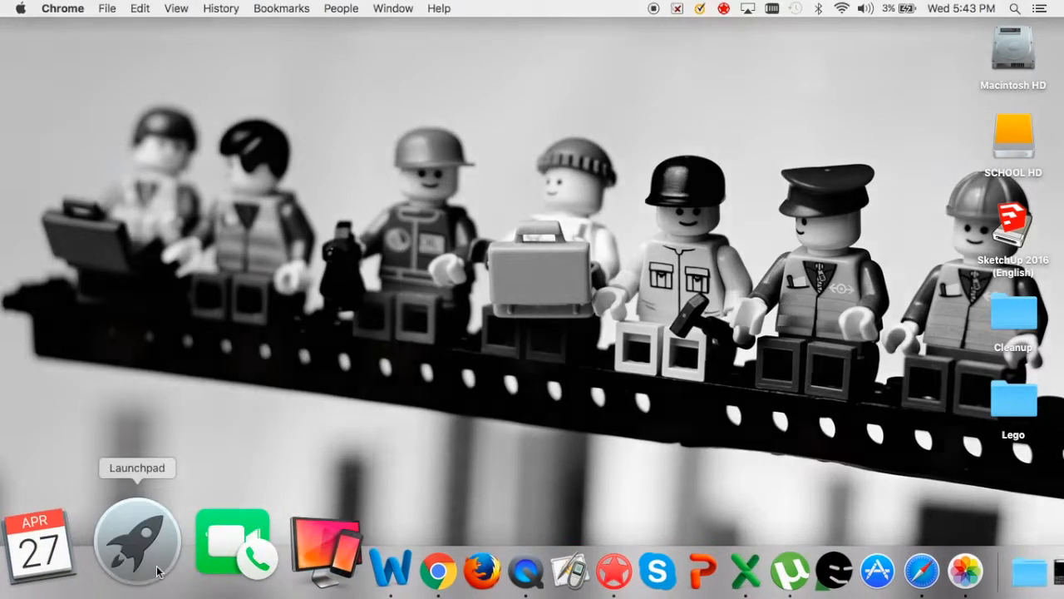
pyautogui.click(171, 536)
pyautogui.click(267, 431)
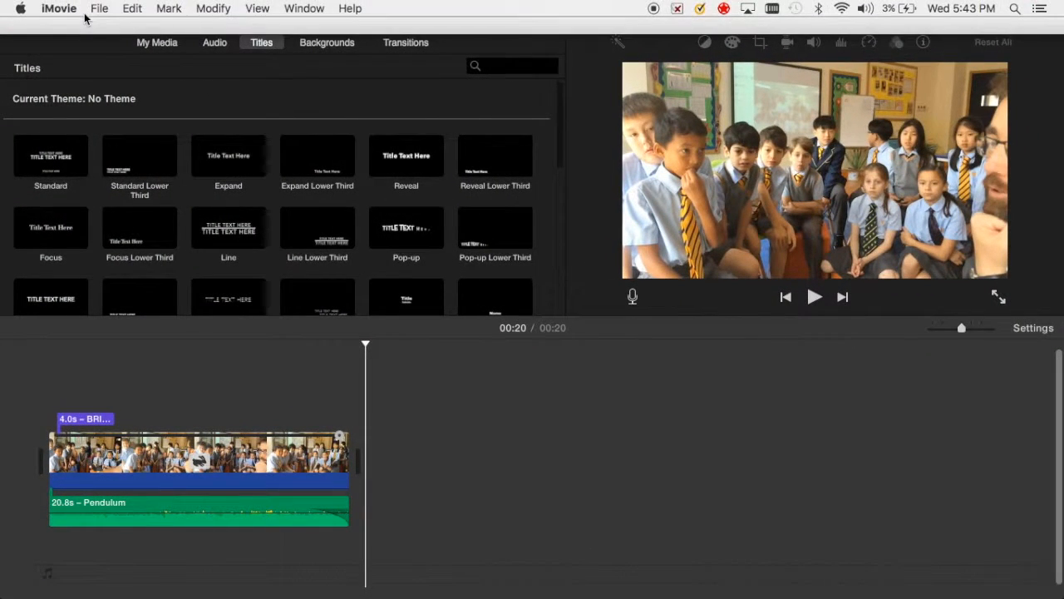
pyautogui.click(87, 15)
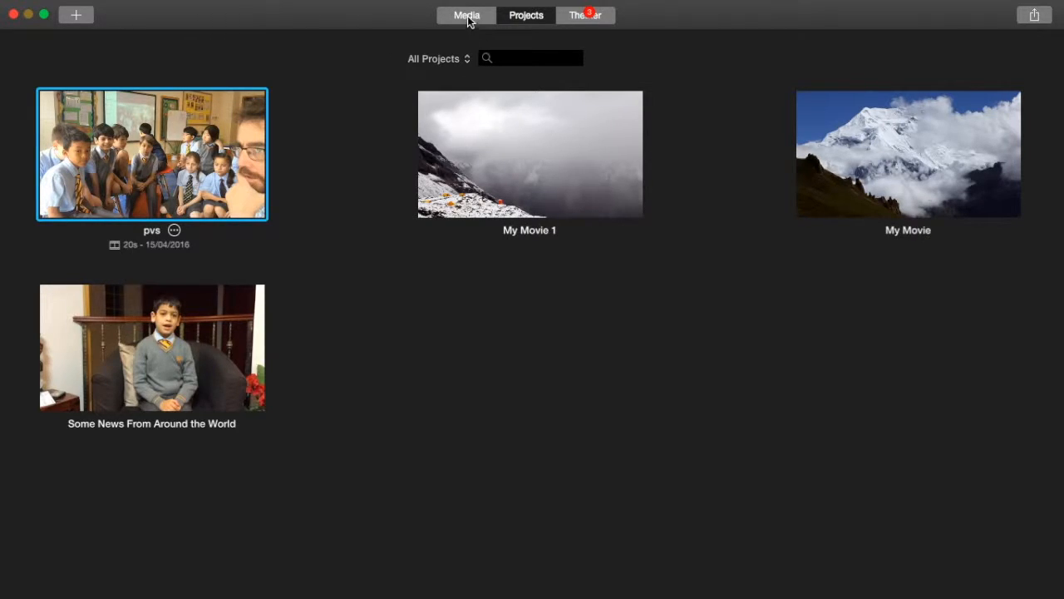
# Step: Create a new movie project with No Theme and name it Lego Presentation
pyautogui.click(75, 15)
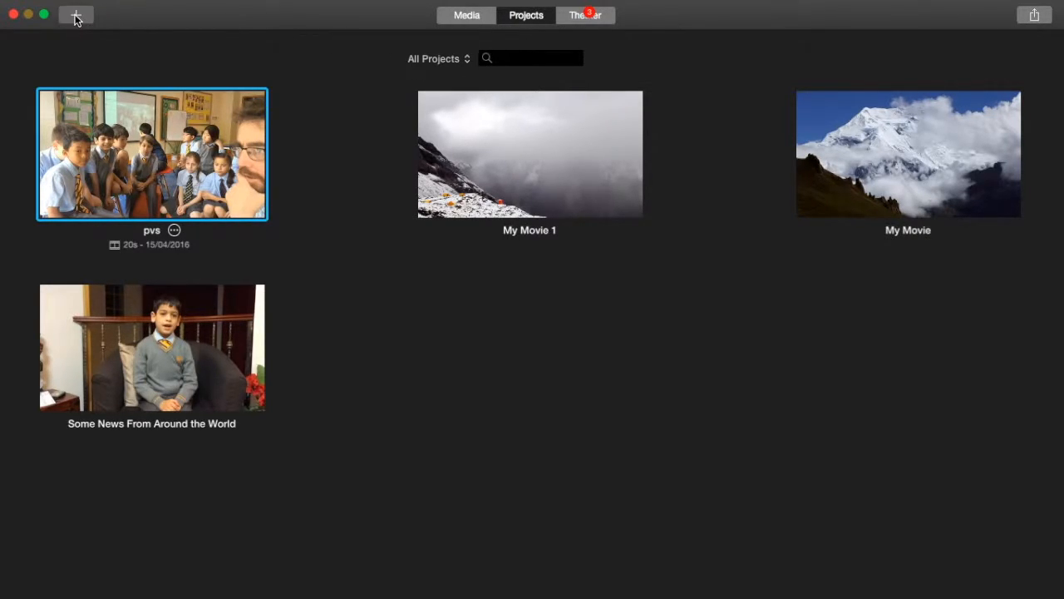
pyautogui.click(66, 47)
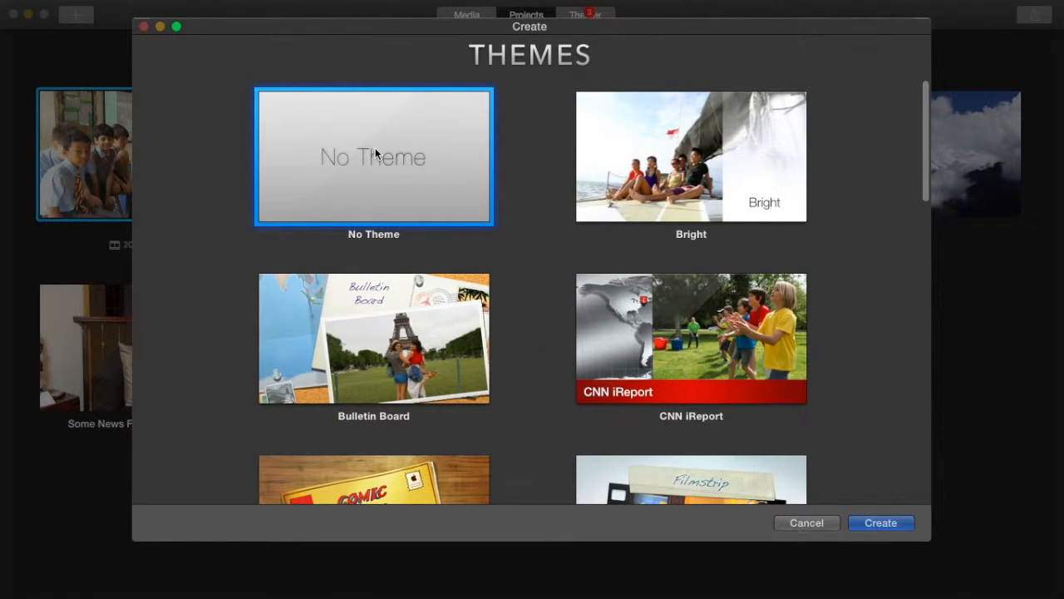
pyautogui.scroll(-5, 376, 153)
pyautogui.scroll(3, 376, 153)
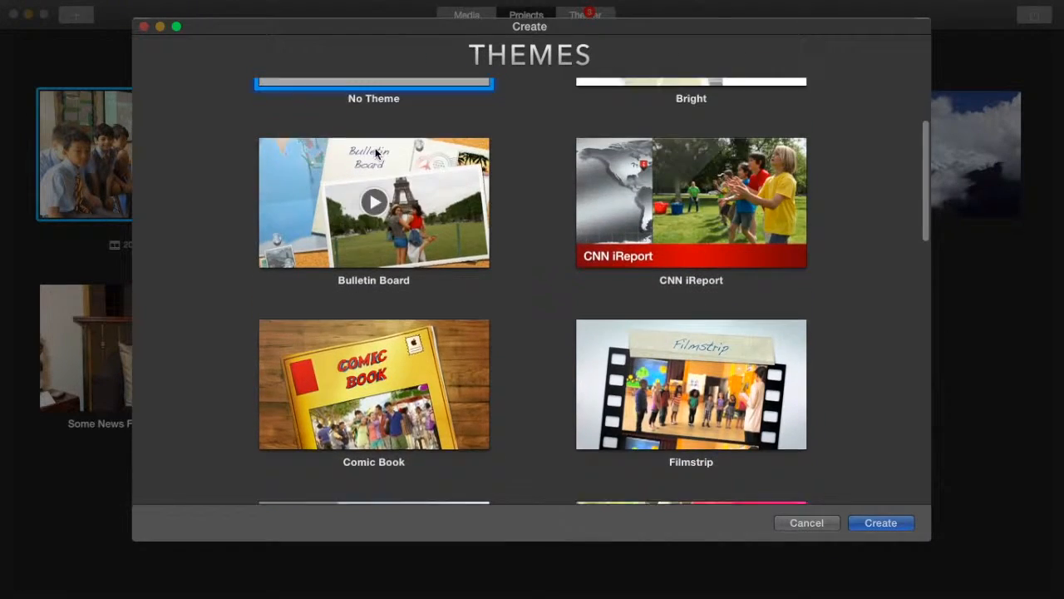
pyautogui.scroll(3, 376, 153)
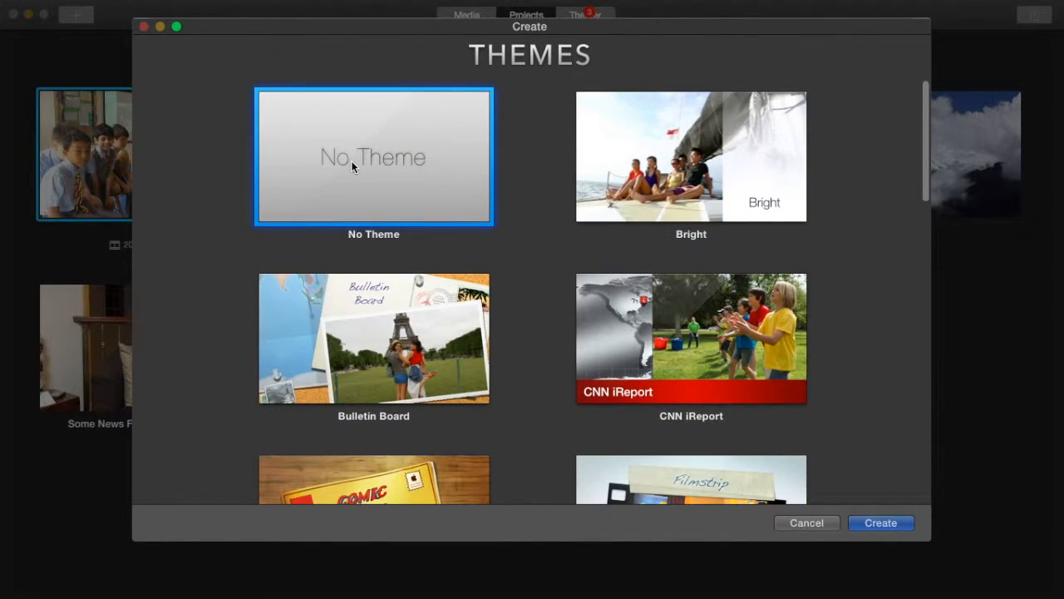
pyautogui.doubleClick(352, 163)
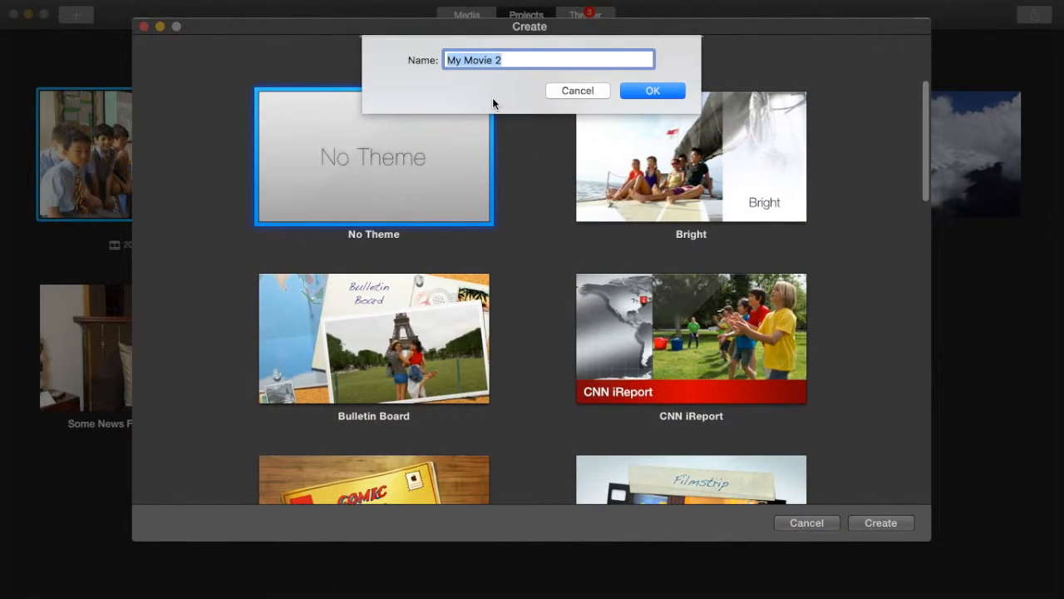
pyautogui.write('Lego P')
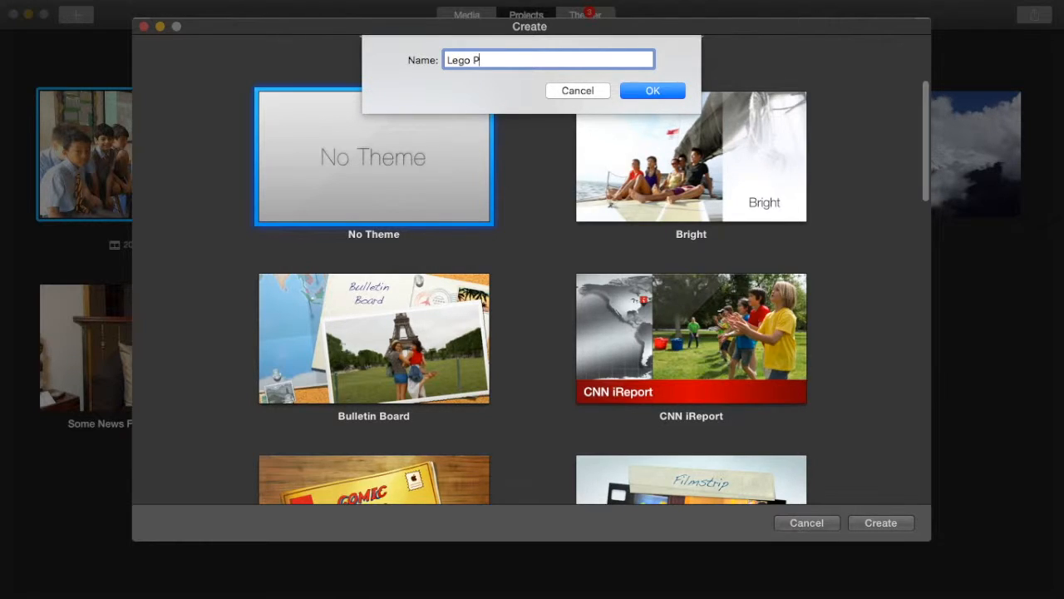
pyautogui.write('resentation')
pyautogui.press('Return')
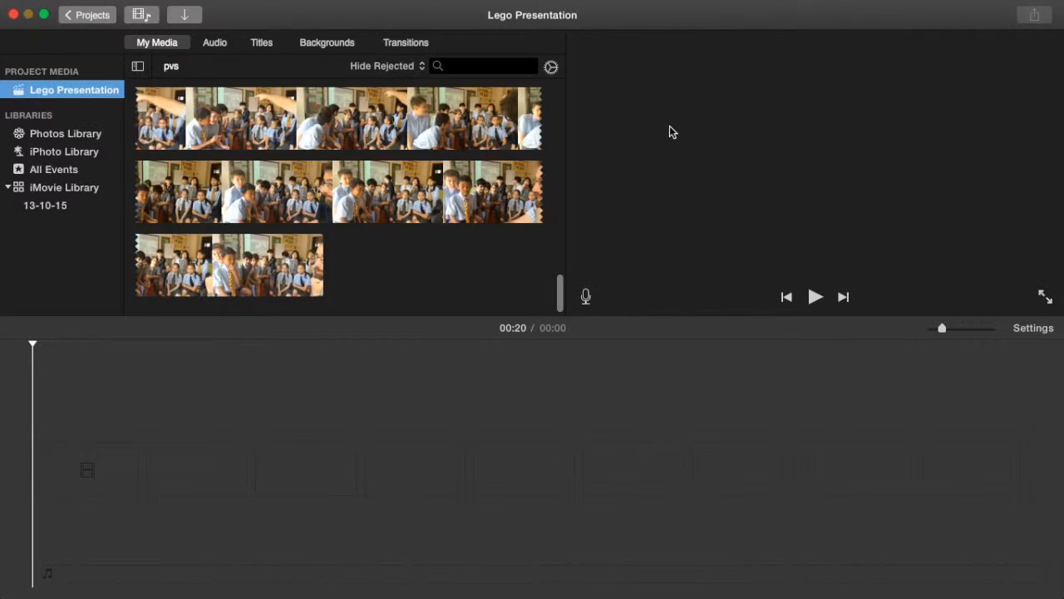
# Step: Import all pictures from the Desktop's Lego folder into the project media
pyautogui.click(347, 206)
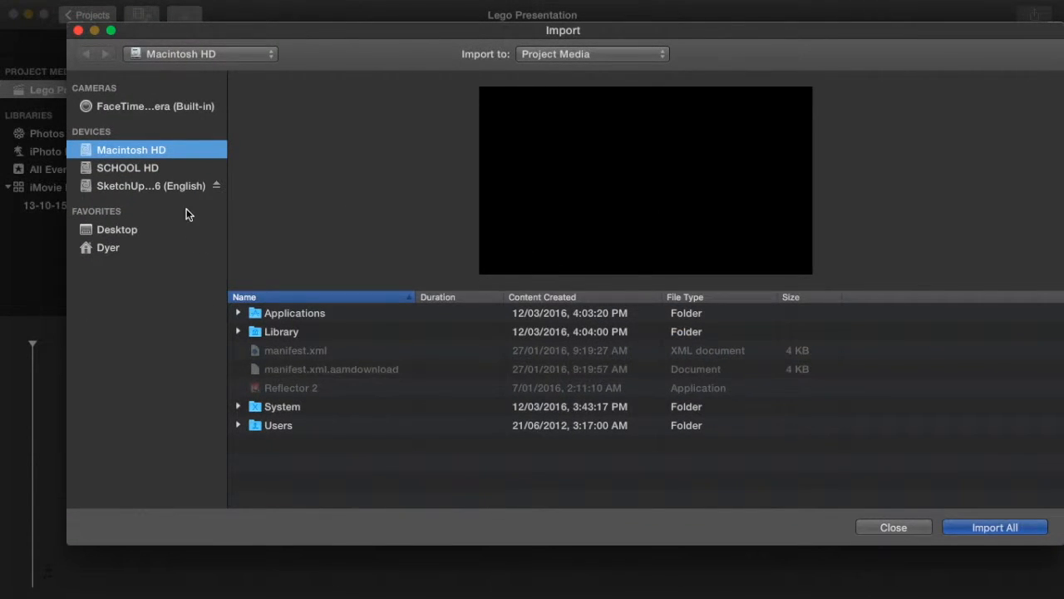
pyautogui.click(113, 237)
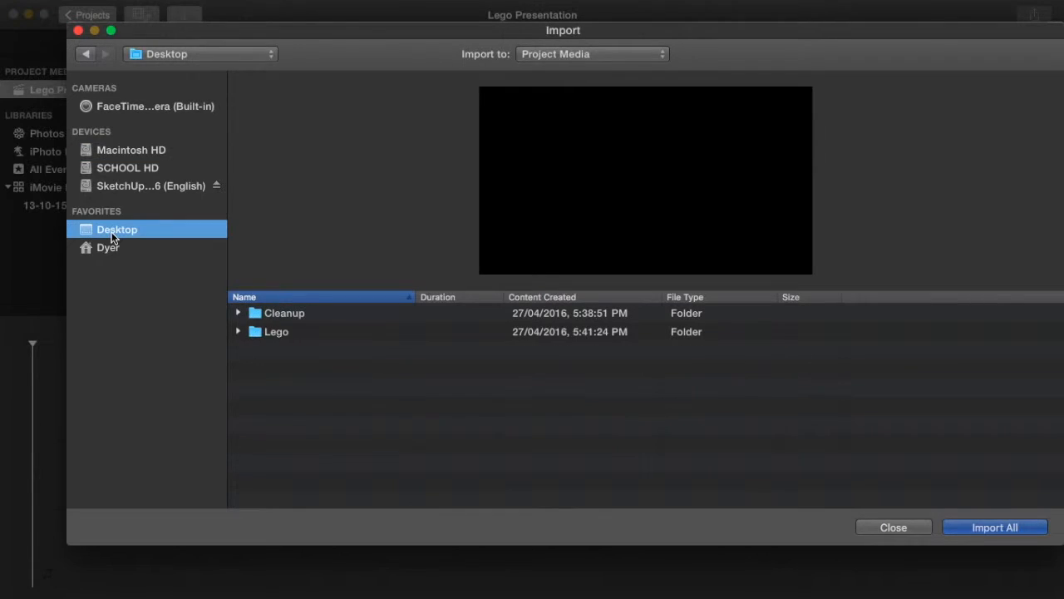
pyautogui.doubleClick(272, 335)
pyautogui.click(1015, 530)
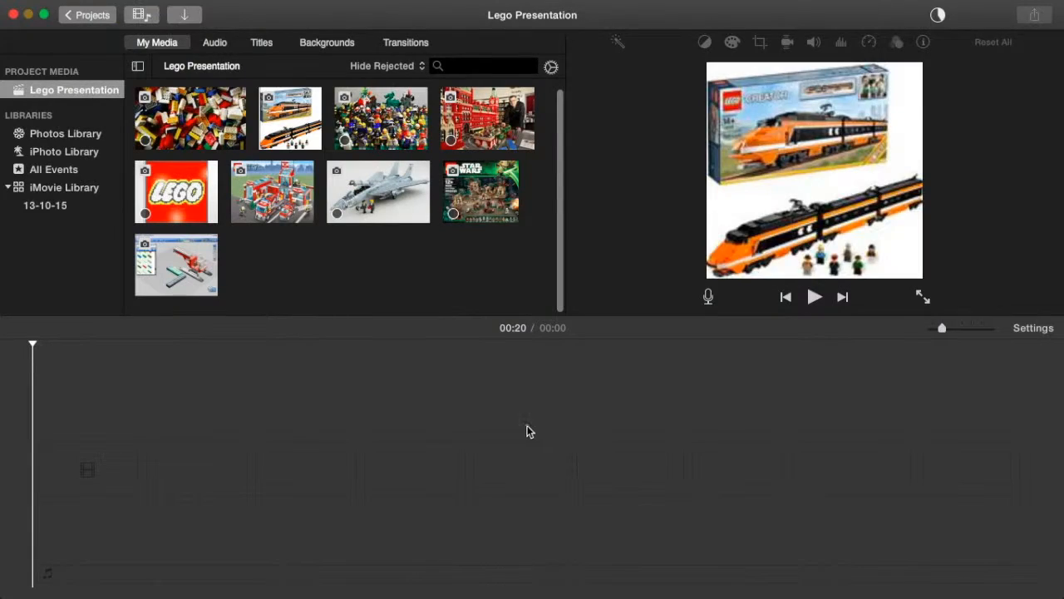
# Step: Add the LEGO logo picture to the timeline, followed by the picture of scattered bricks
pyautogui.click(183, 195)
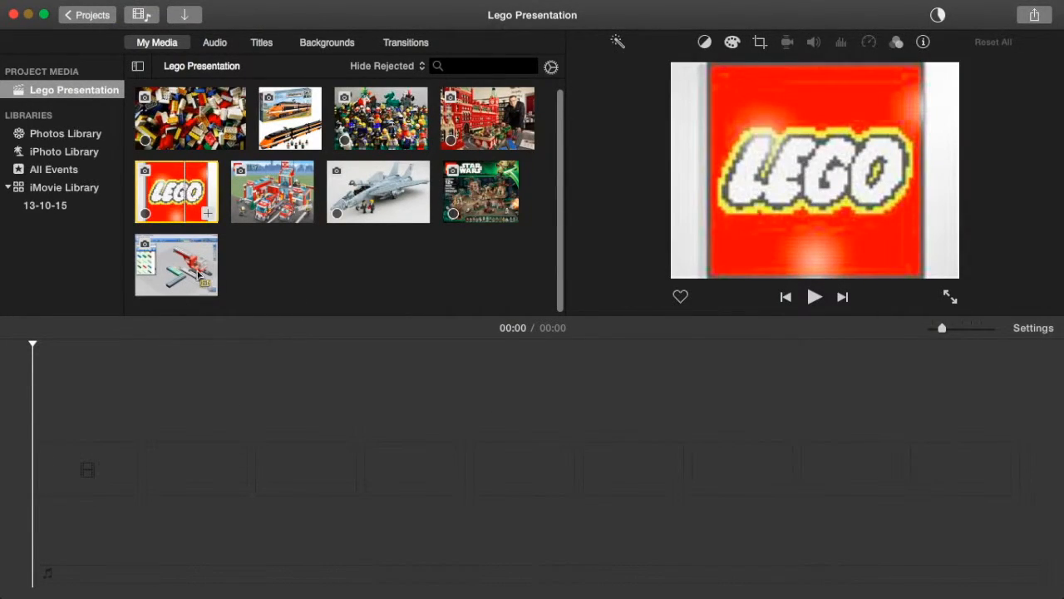
pyautogui.click(92, 441)
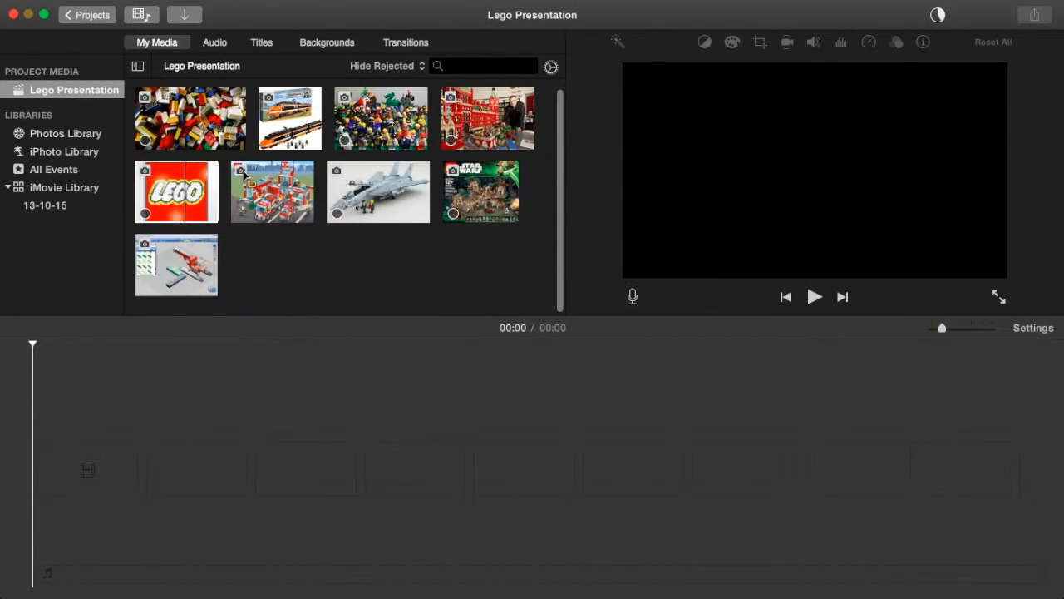
pyautogui.click(201, 214)
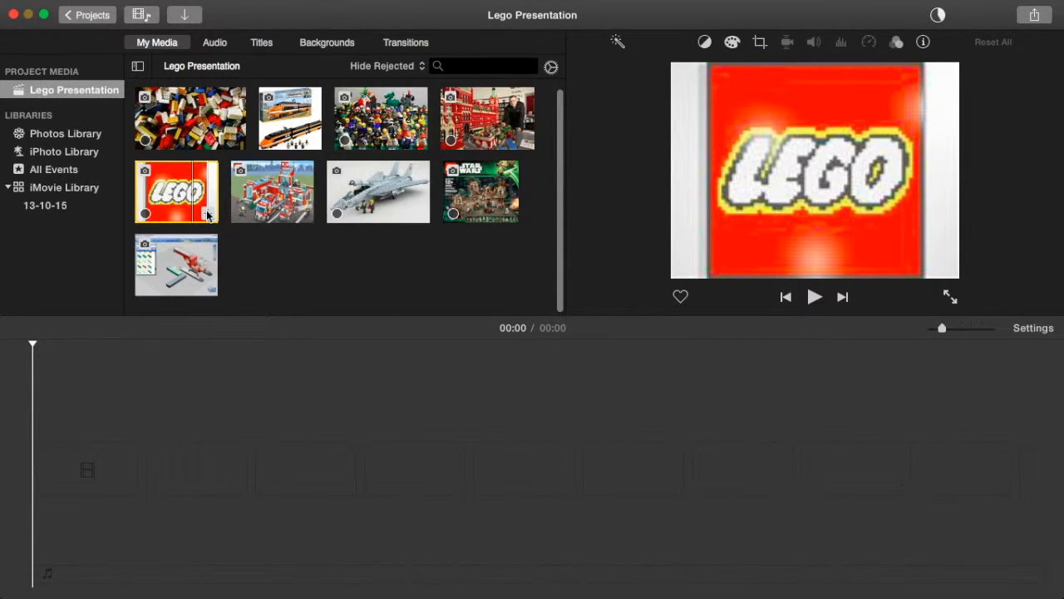
pyautogui.click(207, 215)
pyautogui.click(235, 138)
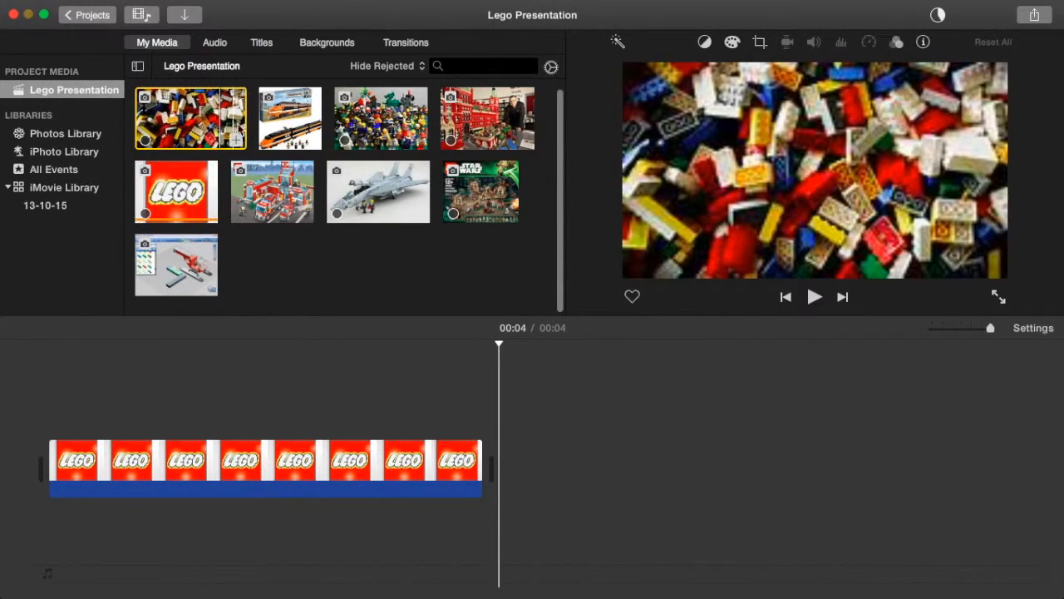
pyautogui.click(237, 141)
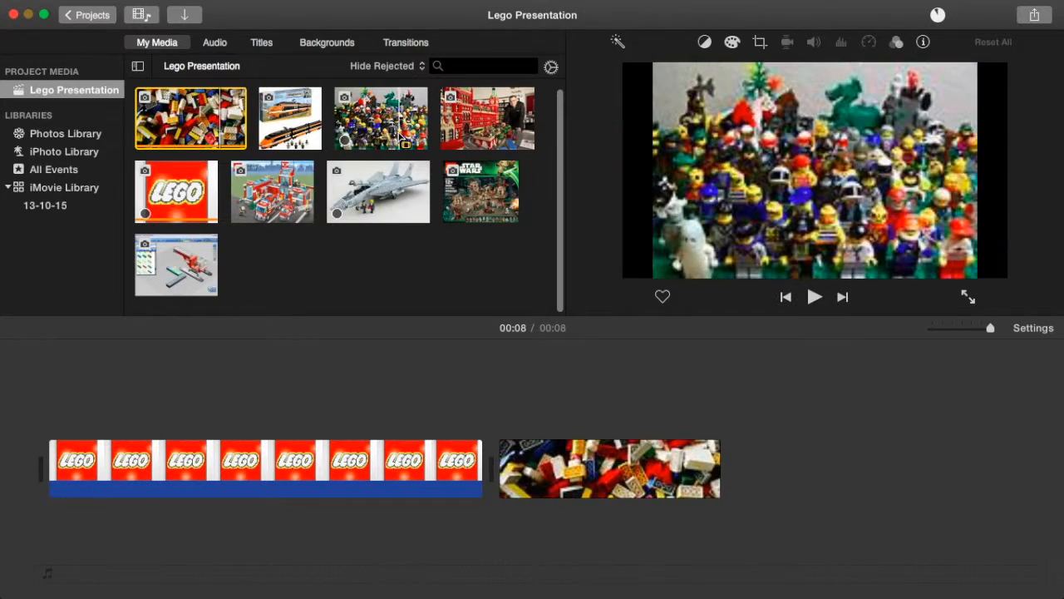
# Step: Append the Lego City fire station picture and the fighter jet picture to the timeline
pyautogui.click(474, 138)
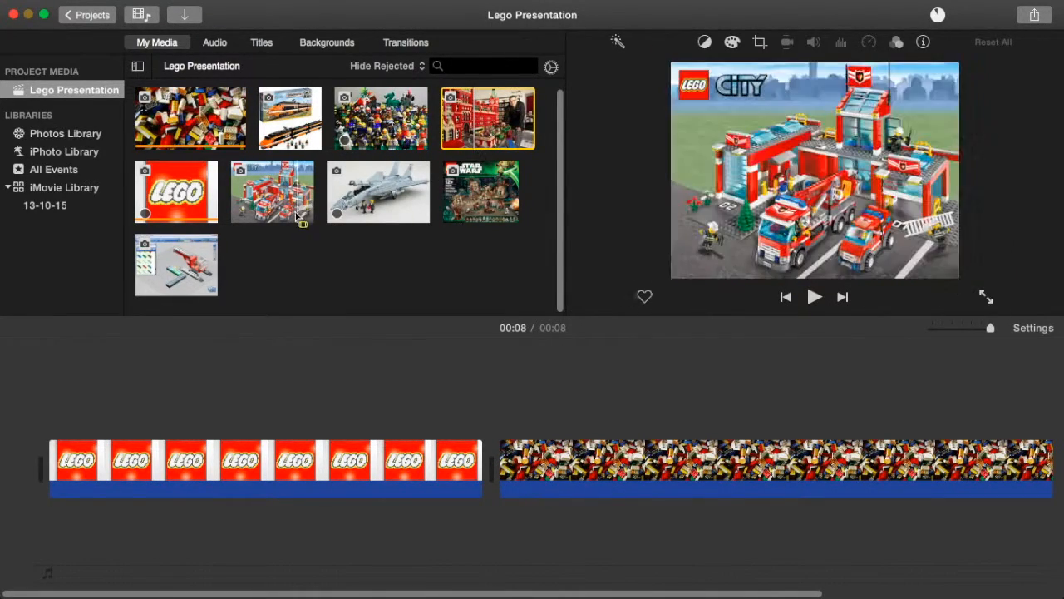
pyautogui.click(306, 214)
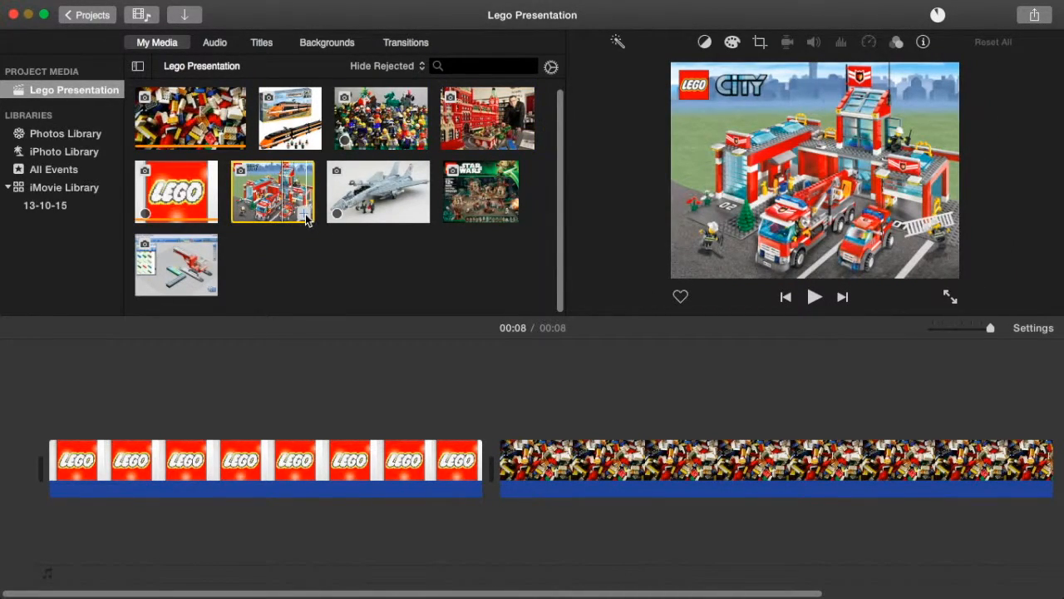
pyautogui.click(306, 215)
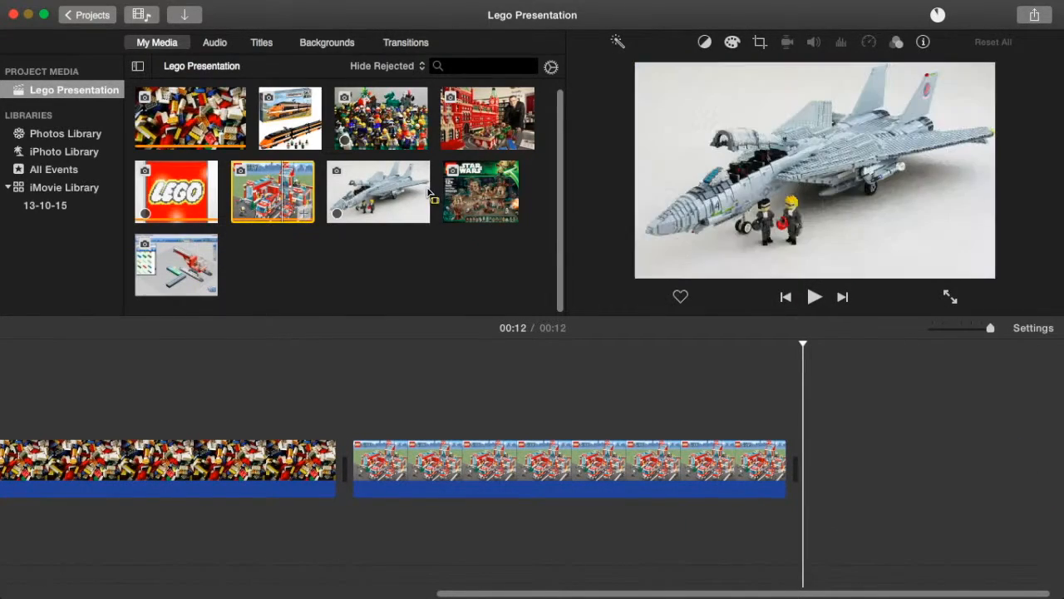
pyautogui.click(378, 199)
pyautogui.moveTo(425, 221)
pyautogui.click(420, 214)
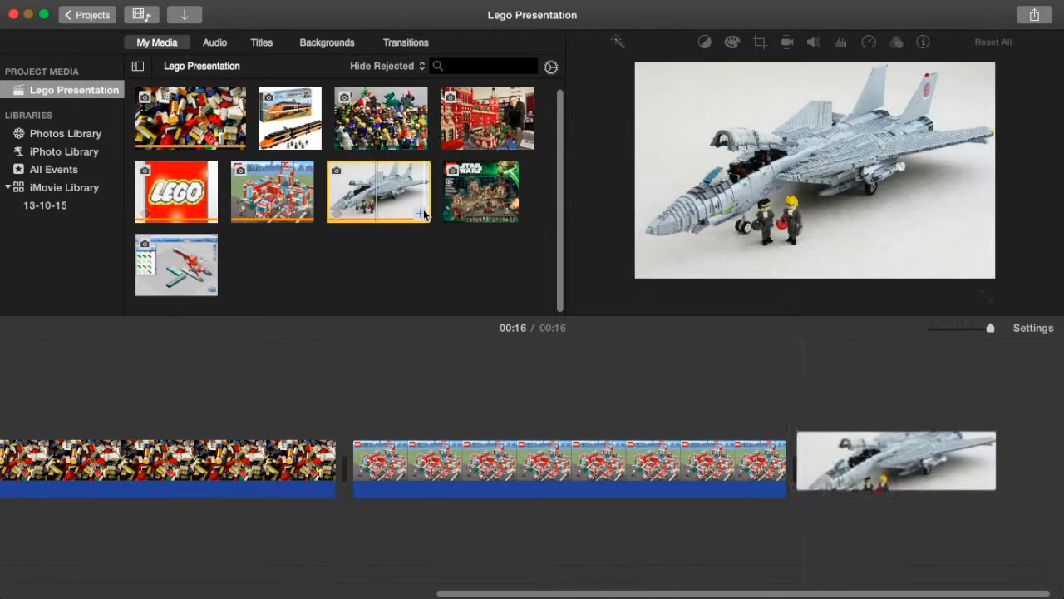
# Step: Append the red Lego building picture and the minifigure crowd picture to the end of the timeline
pyautogui.click(507, 137)
pyautogui.moveTo(530, 143)
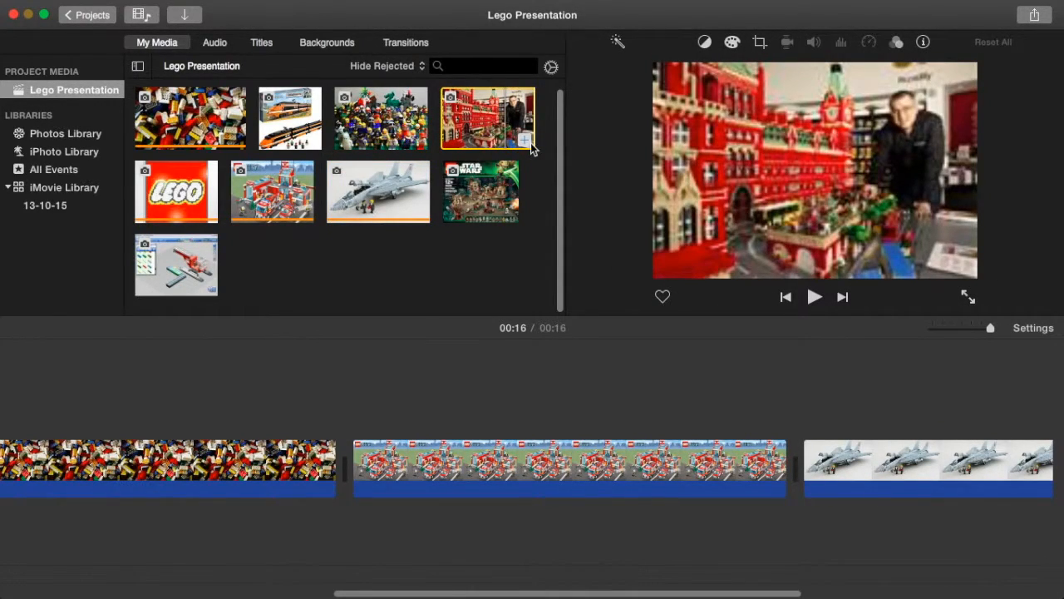
pyautogui.click(531, 143)
pyautogui.click(422, 147)
pyautogui.click(421, 146)
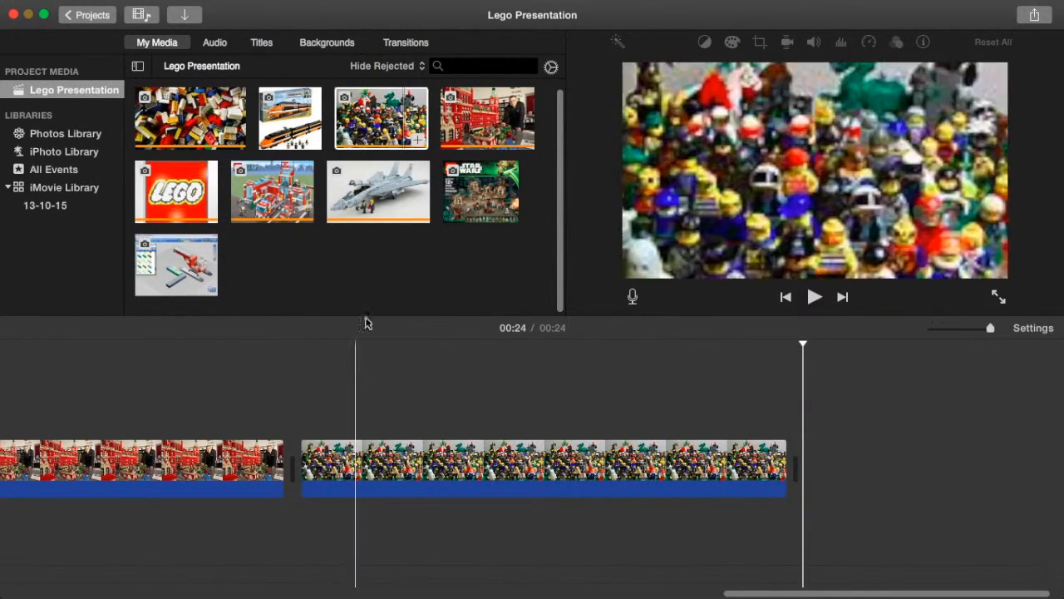
# Step: Append the Star Wars Ewok Village picture and the Lego Digital Designer picture to the end of the timeline
pyautogui.click(474, 204)
pyautogui.click(509, 218)
pyautogui.click(191, 266)
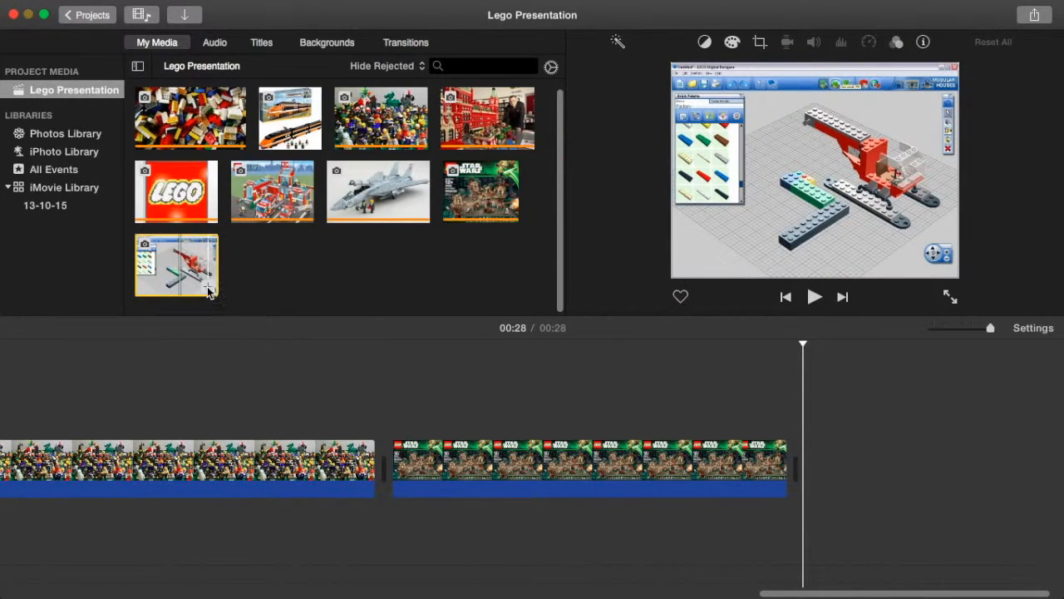
pyautogui.click(208, 291)
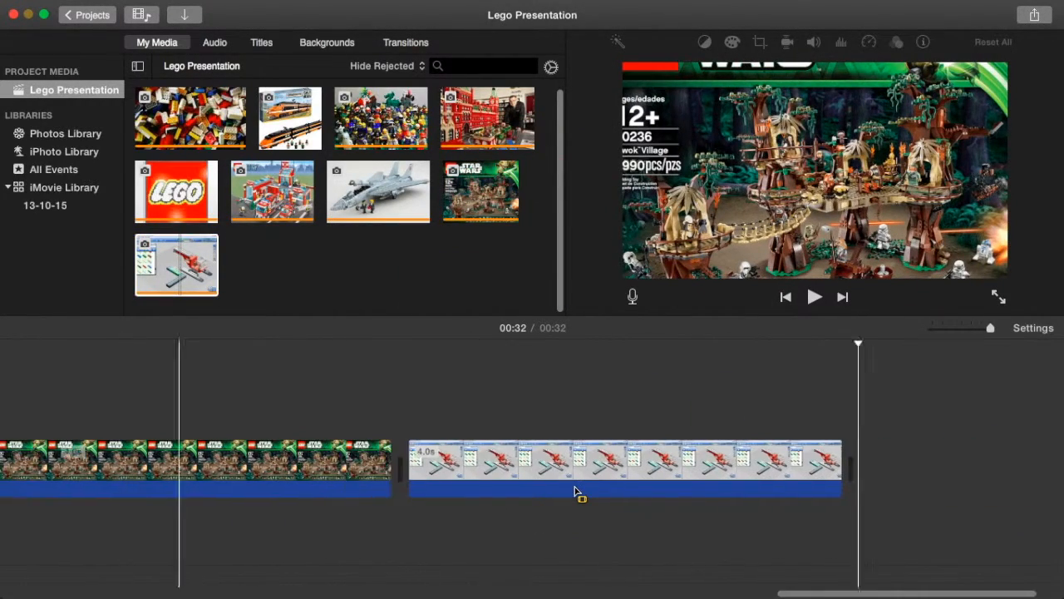
# Step: Set the LEGO logo clip's Ken Burns start frame on the picture's upper left corner and its end frame tightly around the logo
pyautogui.hscroll(-15, 575, 491)
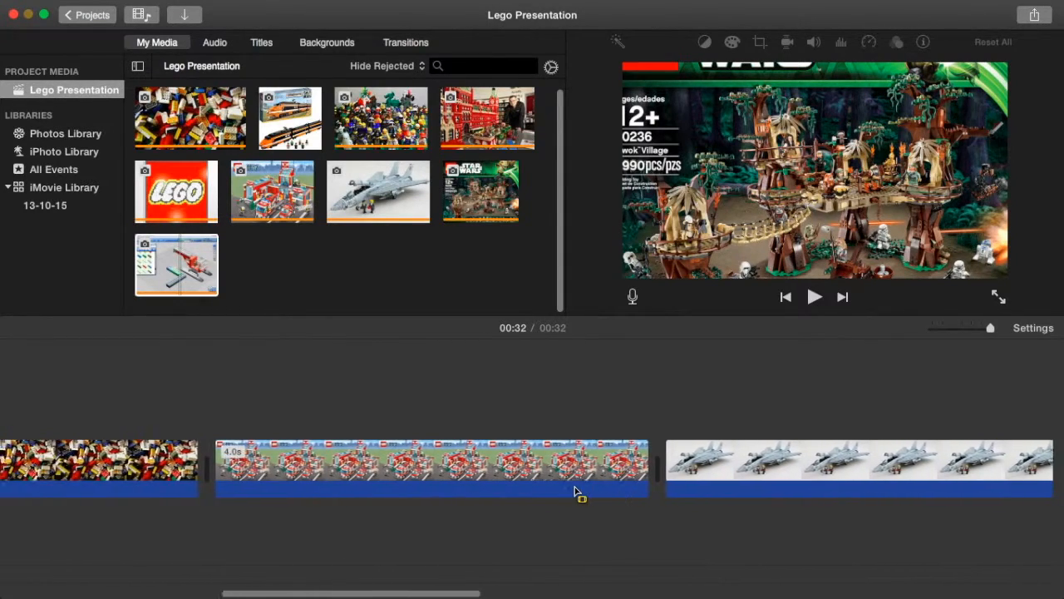
pyautogui.click(288, 466)
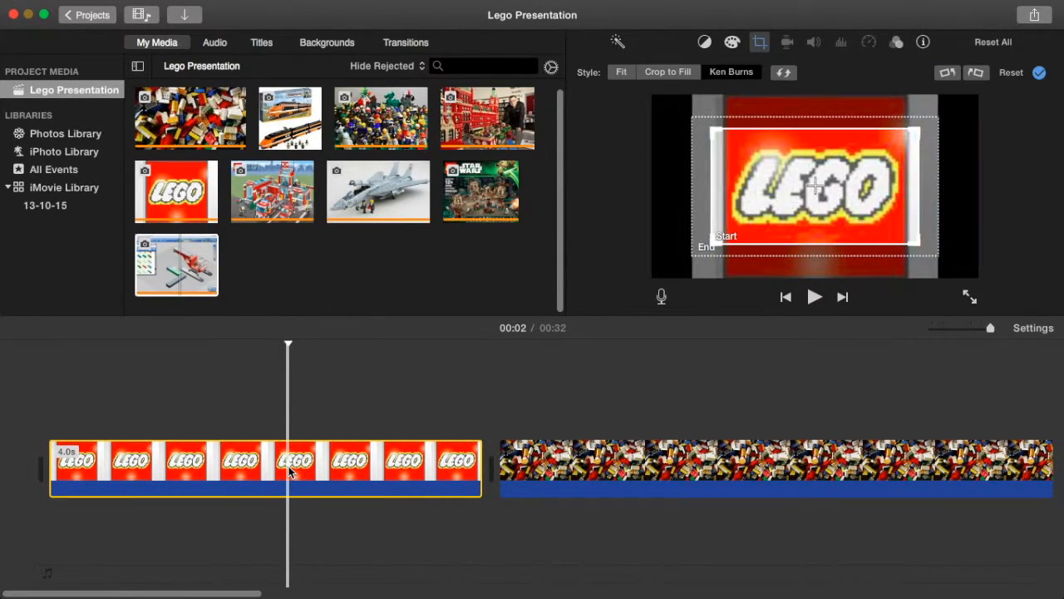
pyautogui.moveTo(806, 207); pyautogui.dragTo(746, 162)
pyautogui.moveTo(861, 211); pyautogui.dragTo(827, 185)
pyautogui.moveTo(746, 145); pyautogui.dragTo(773, 148)
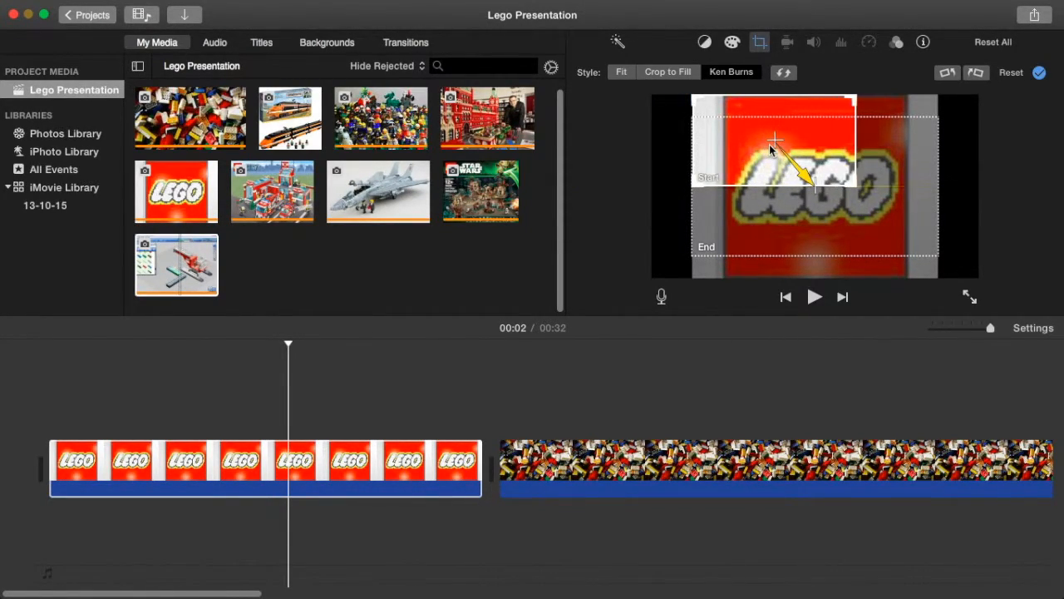
pyautogui.click(699, 243)
pyautogui.moveTo(693, 252); pyautogui.dragTo(729, 233)
pyautogui.moveTo(938, 234); pyautogui.dragTo(857, 225)
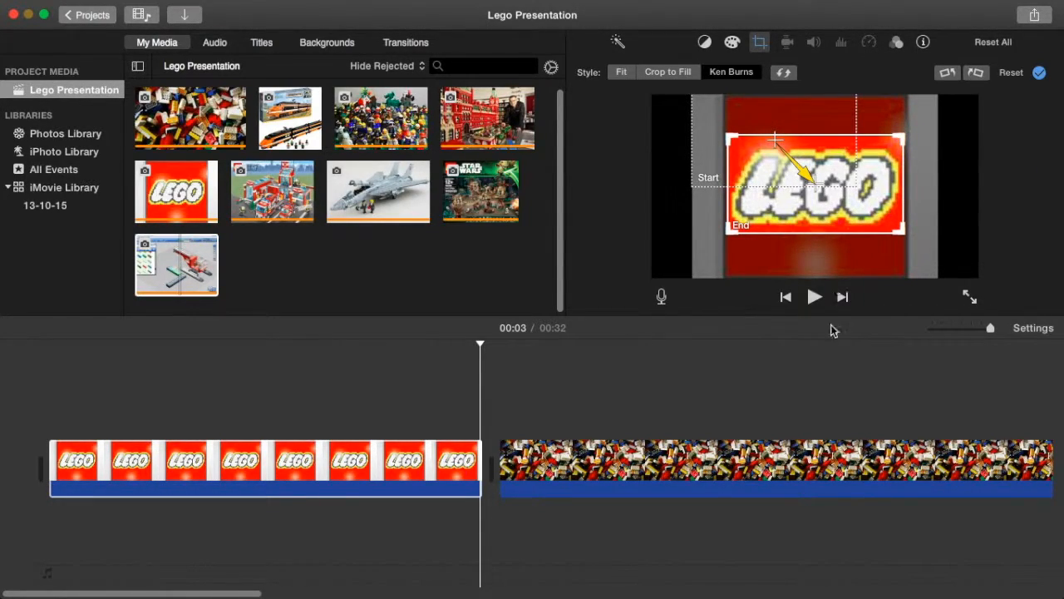
# Step: Set the scattered bricks clip's Ken Burns effect to start on a small upper right area and end on a larger lower left area
pyautogui.click(568, 468)
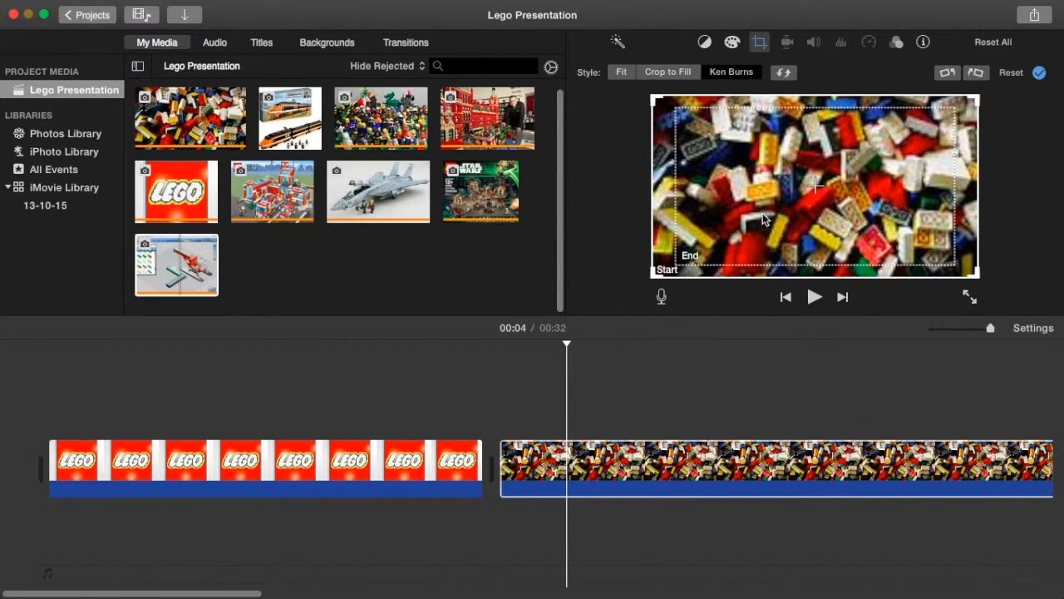
pyautogui.moveTo(654, 273); pyautogui.dragTo(854, 177)
pyautogui.moveTo(805, 200); pyautogui.dragTo(767, 222)
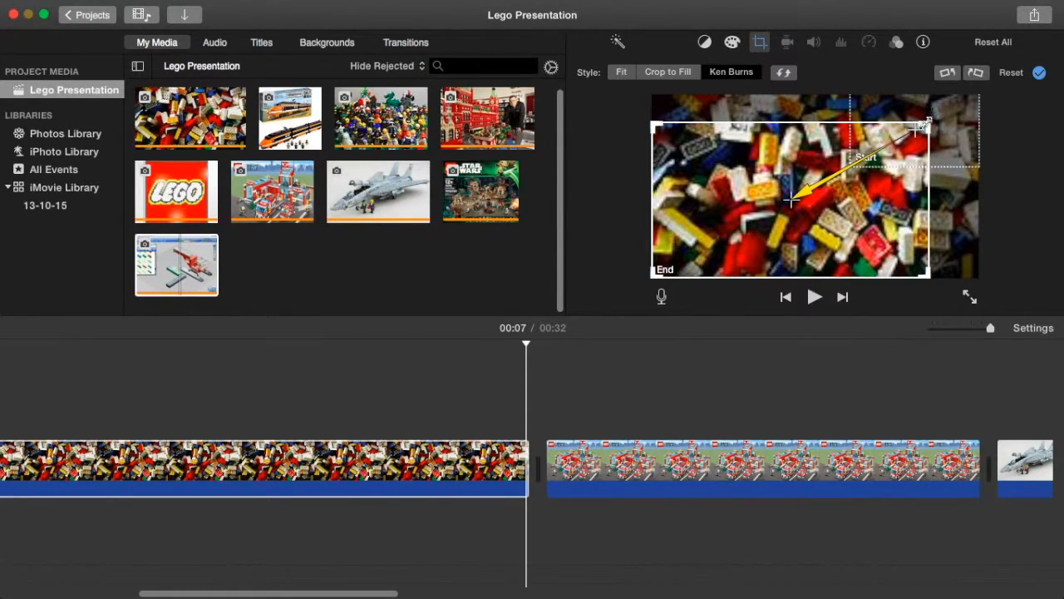
pyautogui.moveTo(925, 125); pyautogui.dragTo(874, 154)
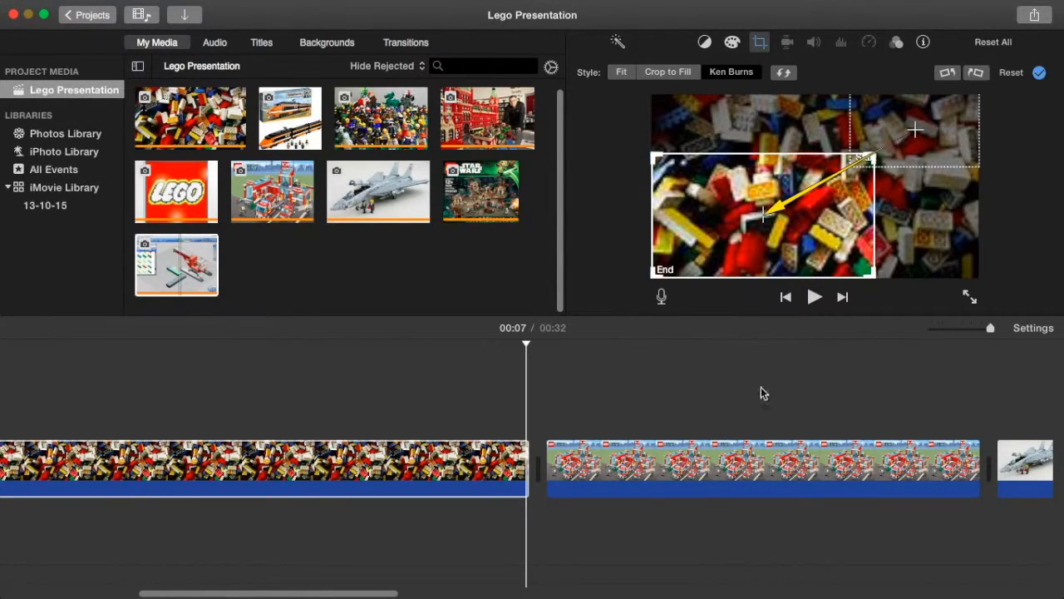
# Step: Set the fire station clip's Ken Burns start frame around the fire trucks and its end frame on the Lego City logo
pyautogui.click(699, 462)
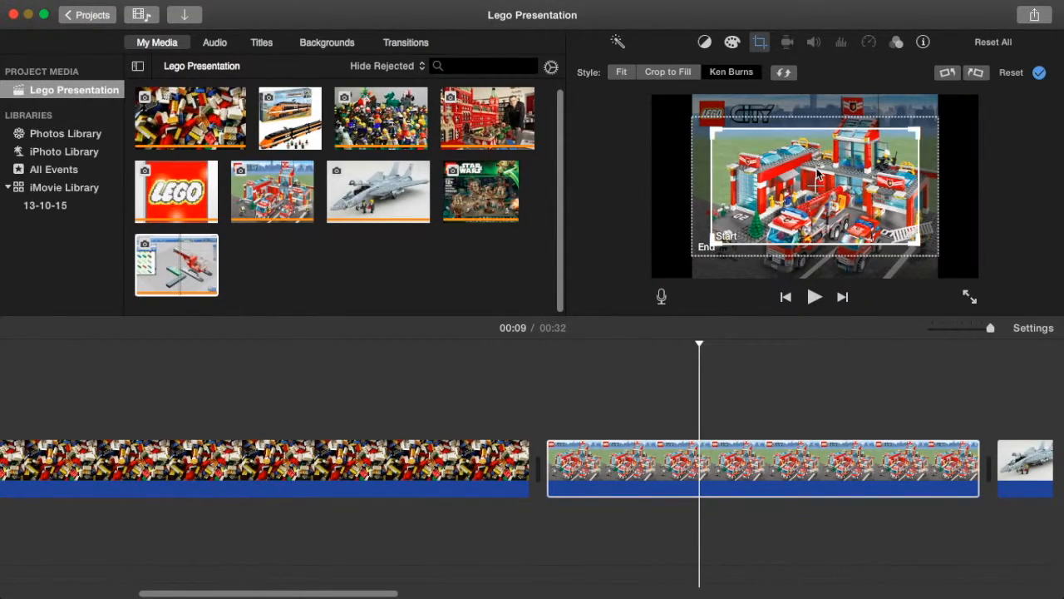
pyautogui.moveTo(817, 173); pyautogui.dragTo(838, 208)
pyautogui.moveTo(707, 148); pyautogui.dragTo(711, 123)
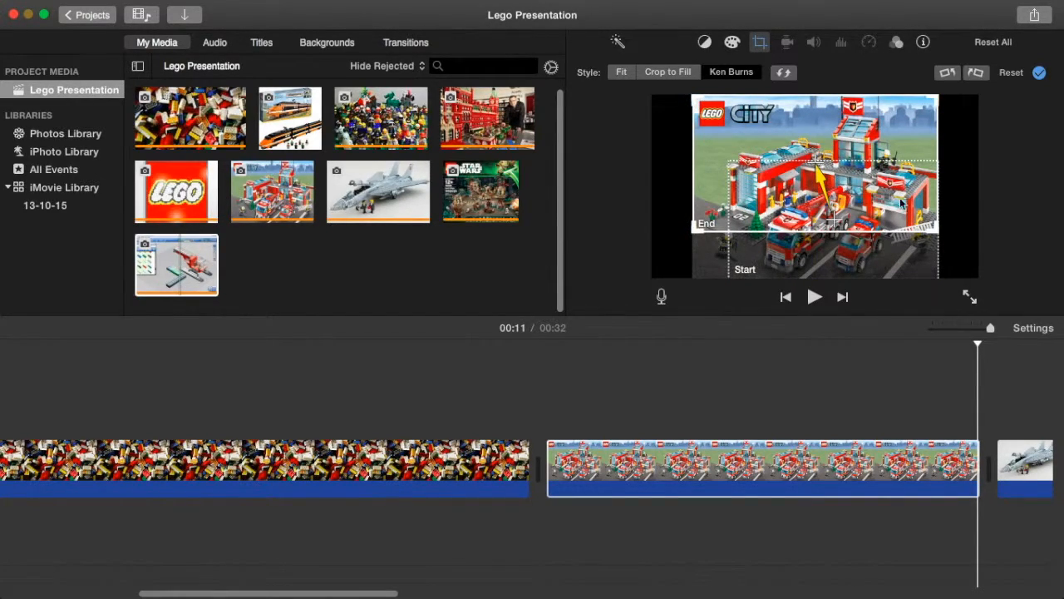
pyautogui.moveTo(934, 226); pyautogui.dragTo(745, 124)
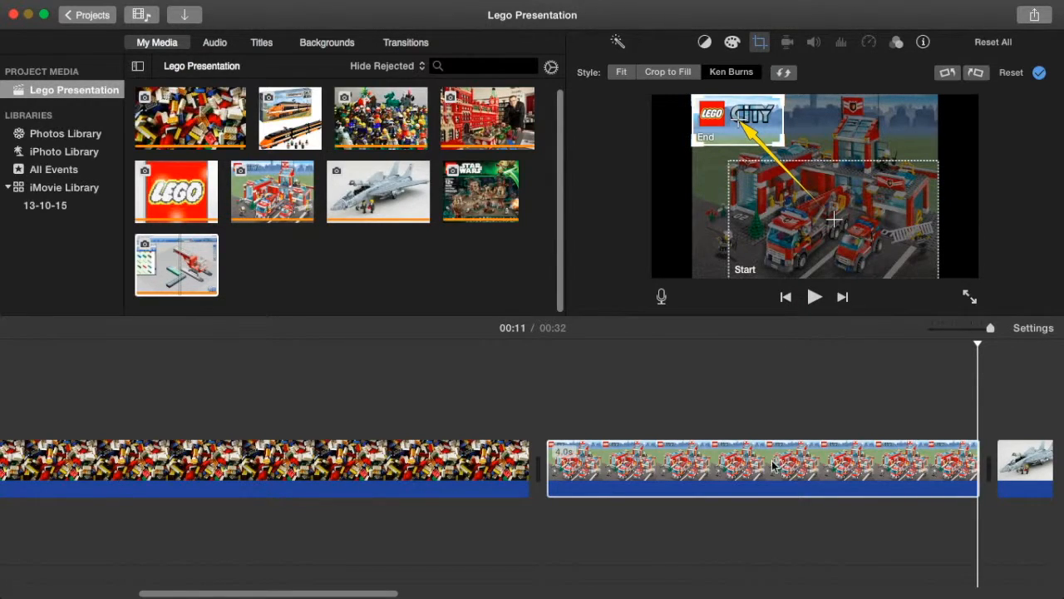
pyautogui.click(740, 468)
# Step: Shrink the fighter jet clip's Ken Burns start frame onto the two pilots and adjust its end frame toward the upper left
pyautogui.hscroll(10, 828, 449)
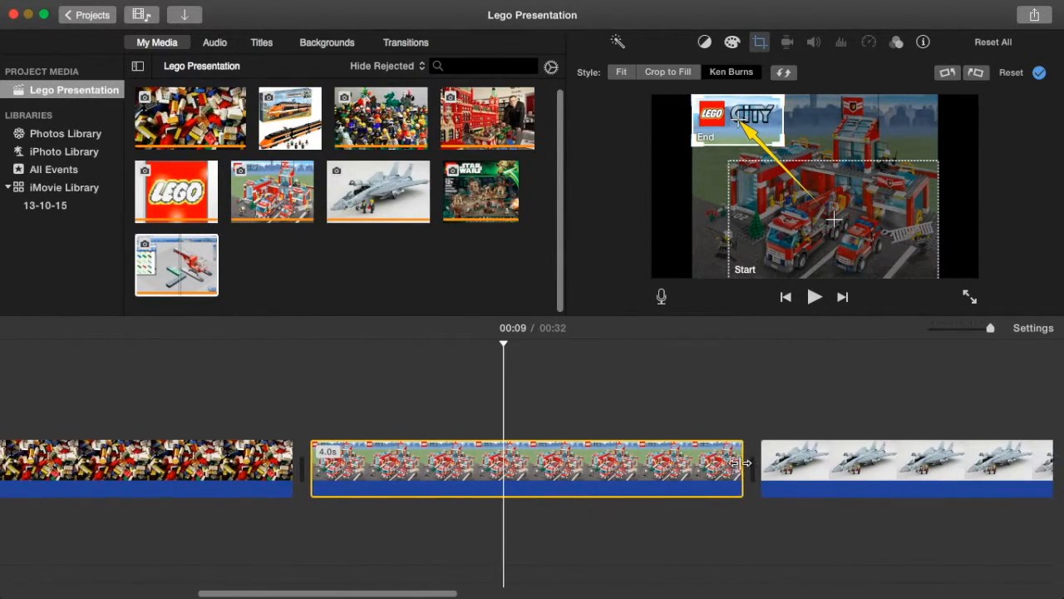
pyautogui.click(828, 450)
pyautogui.moveTo(963, 105); pyautogui.dragTo(811, 189)
pyautogui.moveTo(740, 220); pyautogui.dragTo(774, 229)
pyautogui.moveTo(686, 114); pyautogui.dragTo(668, 99)
# Step: Set the red Lego building clip's Ken Burns effect to start on the upper right area and end on the lower left area
pyautogui.click(696, 472)
pyautogui.moveTo(701, 249); pyautogui.dragTo(805, 195)
pyautogui.moveTo(869, 157); pyautogui.dragTo(740, 242)
# Step: Set the minifigure crowd clip's Ken Burns start frame in the upper right and its reduced end frame in the lower left corner
pyautogui.hscroll(10, 843, 404)
pyautogui.click(794, 466)
pyautogui.moveTo(679, 263); pyautogui.dragTo(816, 186)
pyautogui.moveTo(885, 147); pyautogui.dragTo(810, 195)
pyautogui.click(704, 249)
pyautogui.moveTo(702, 249); pyautogui.dragTo(672, 264)
# Step: Set the Ewok Village clip's Ken Burns start frame in the lower right corner and the Digital Designer clip's end frame in the upper left
pyautogui.hscroll(5, 832, 424)
pyautogui.click(707, 465)
pyautogui.moveTo(725, 161); pyautogui.dragTo(798, 203)
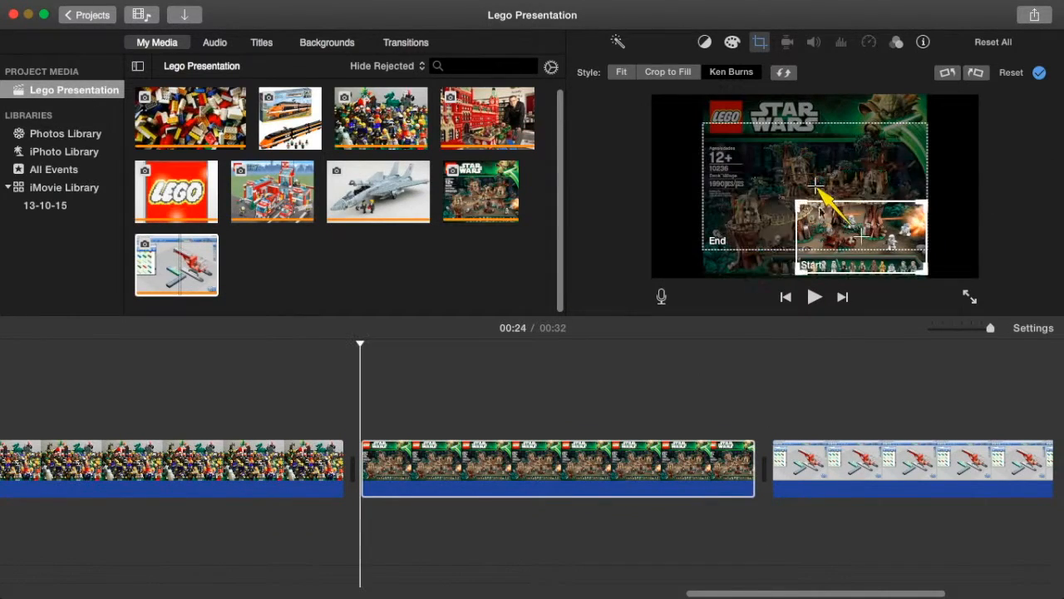
pyautogui.click(898, 465)
pyautogui.hscroll(5, 898, 465)
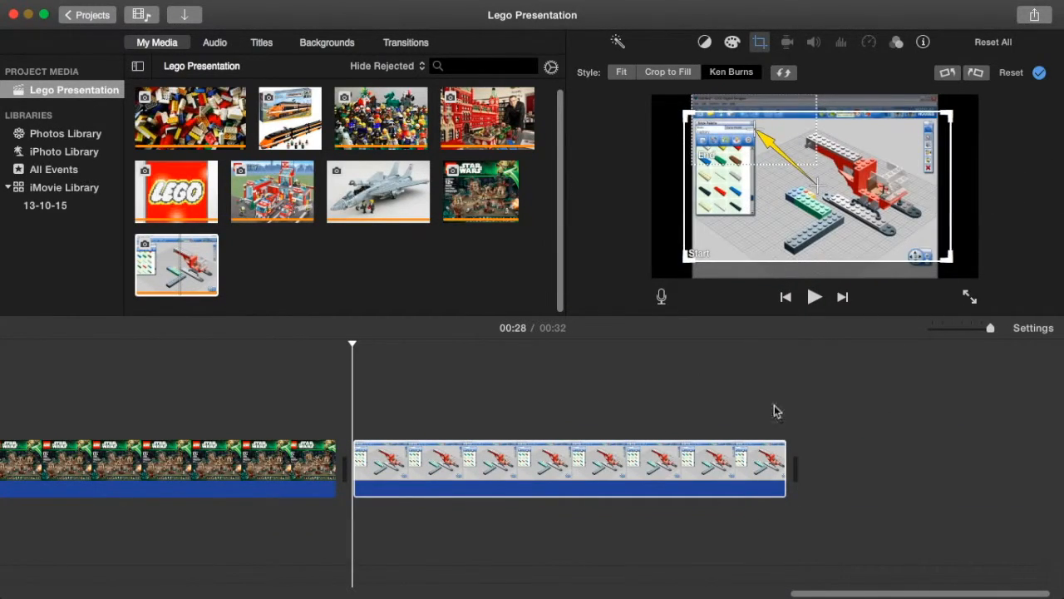
# Step: Play the slideshow from the beginning to check the Ken Burns movements
pyautogui.hscroll(-15, 775, 411)
pyautogui.click(47, 431)
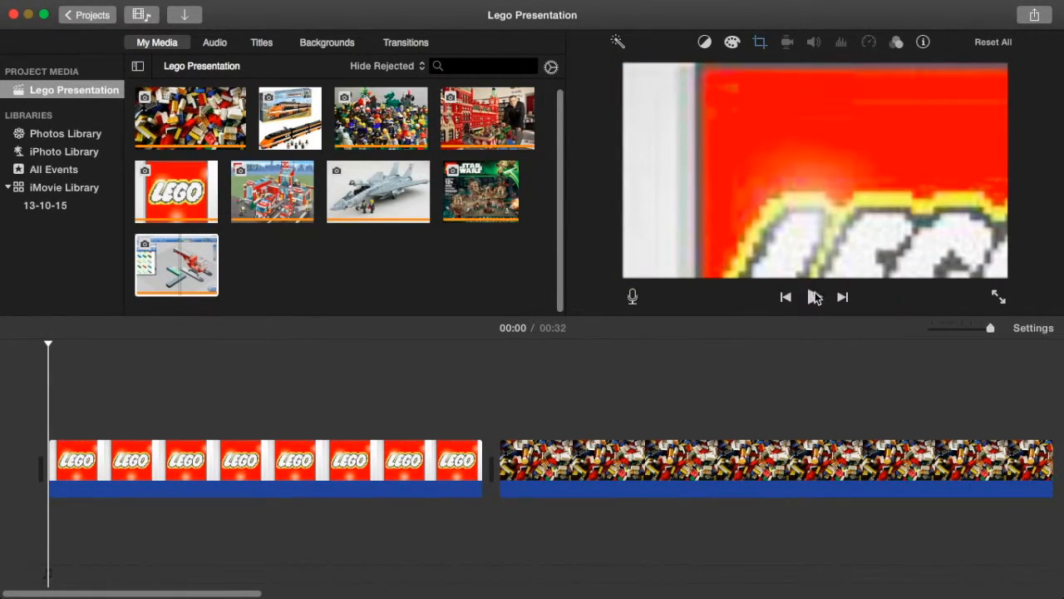
pyautogui.click(815, 298)
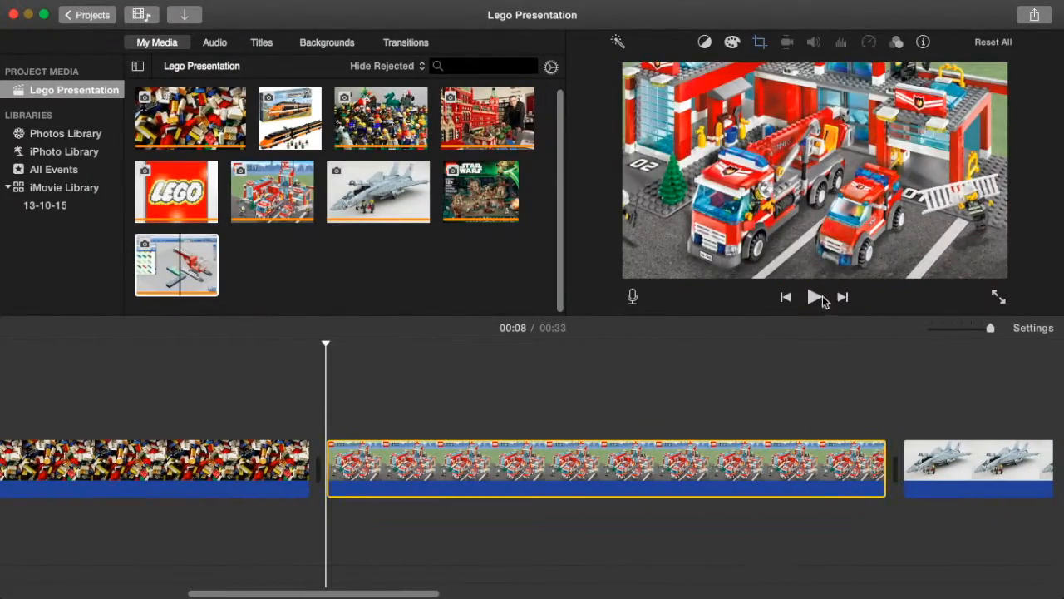
pyautogui.click(815, 297)
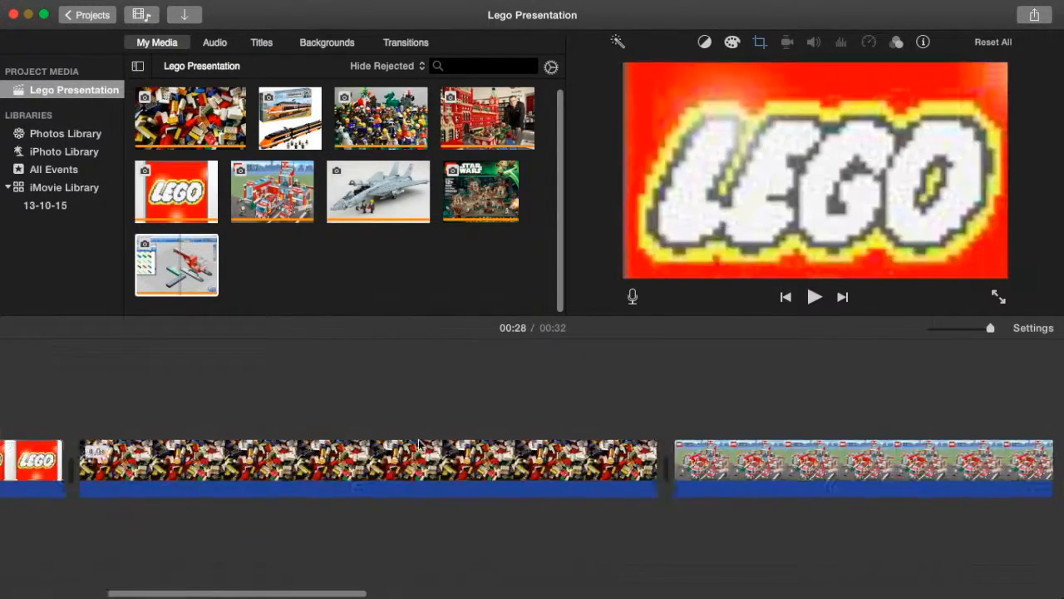
# Step: Add a Doorway transition between the scattered bricks and fire station clips and play it back
pyautogui.click(406, 43)
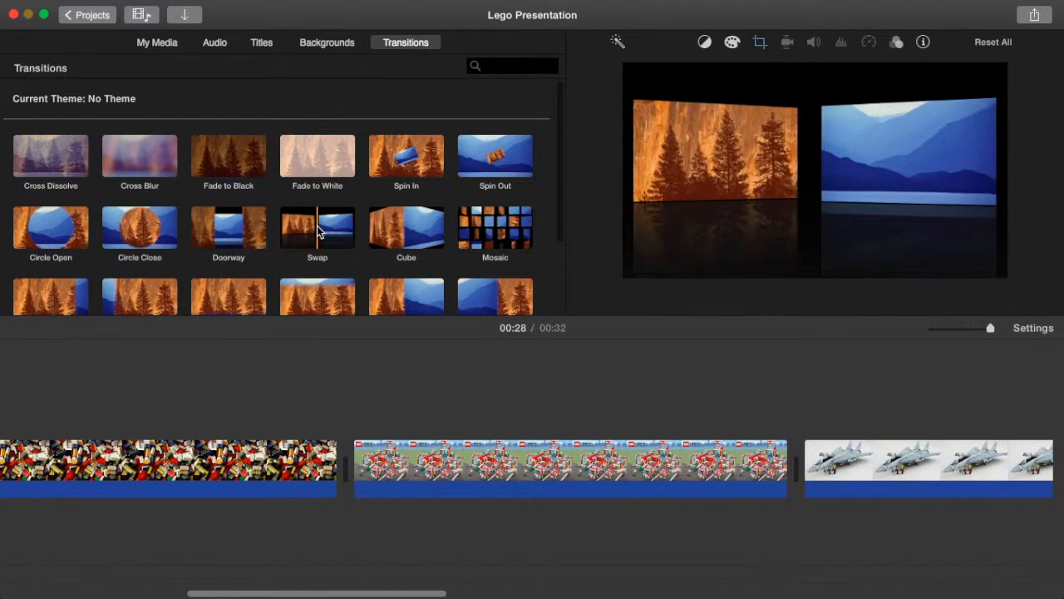
pyautogui.click(224, 223)
pyautogui.moveTo(224, 223)
pyautogui.mouseDown()
pyautogui.moveTo(280, 394)
pyautogui.moveTo(276, 466)
pyautogui.mouseUp()
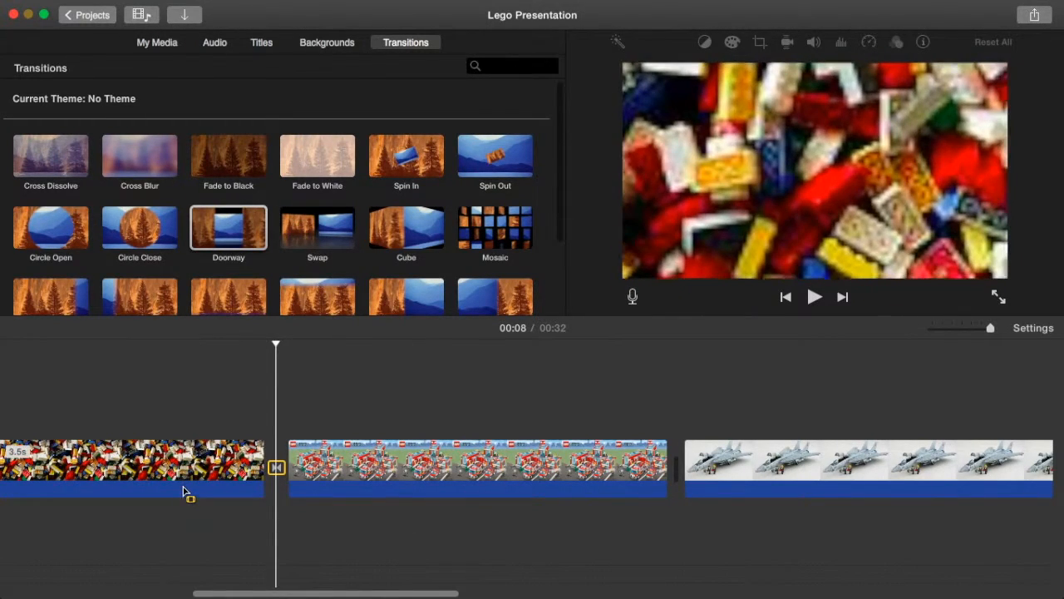
pyautogui.click(183, 489)
pyautogui.click(812, 303)
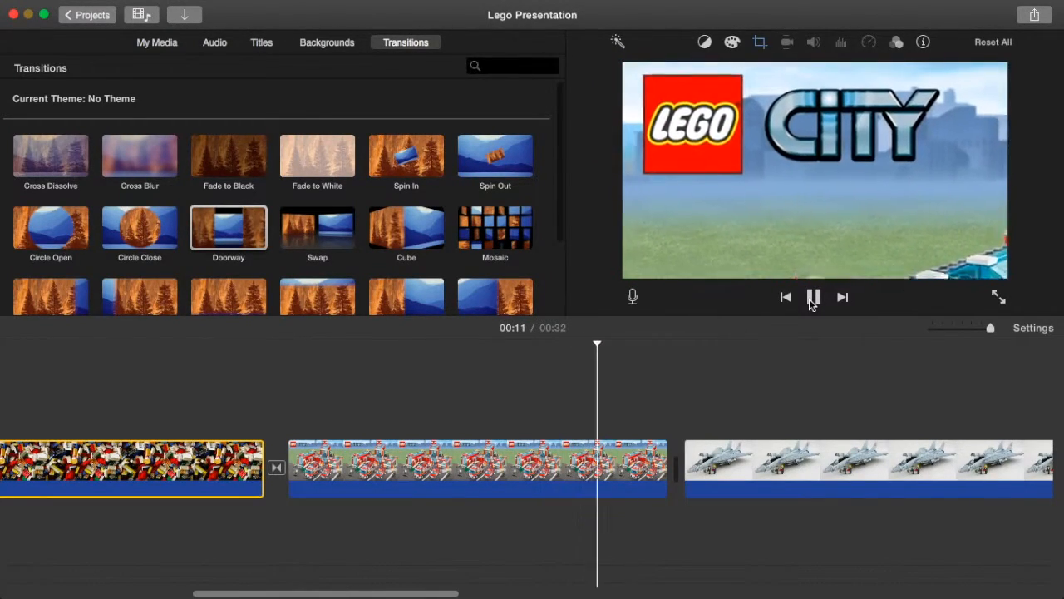
pyautogui.click(813, 301)
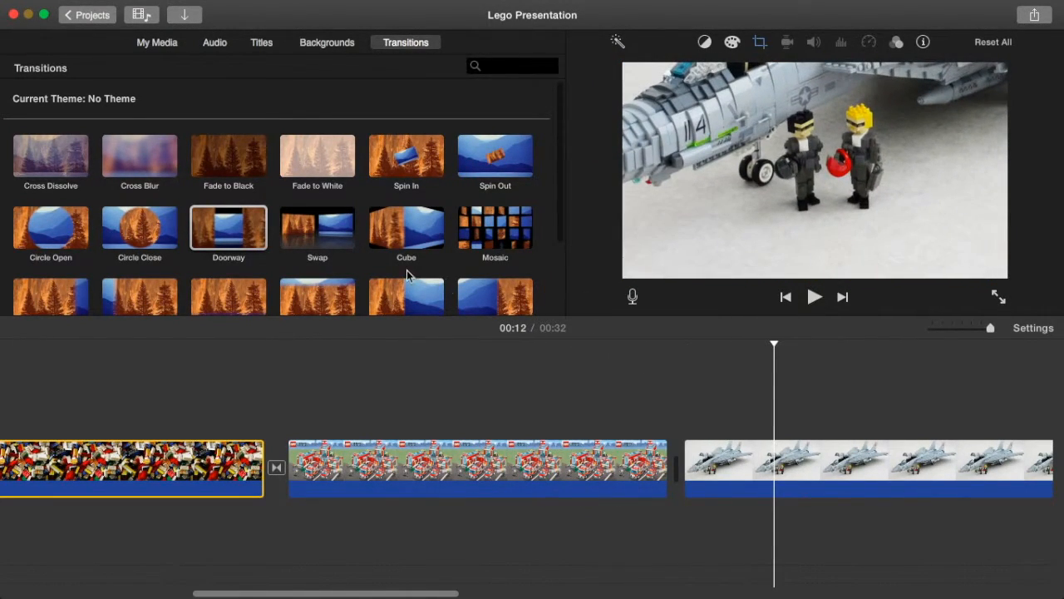
# Step: Add a Mosaic transition between the fire station and fighter jet clips, and lengthen the fire station clip
pyautogui.click(487, 233)
pyautogui.moveTo(487, 234); pyautogui.dragTo(620, 462)
pyautogui.click(575, 464)
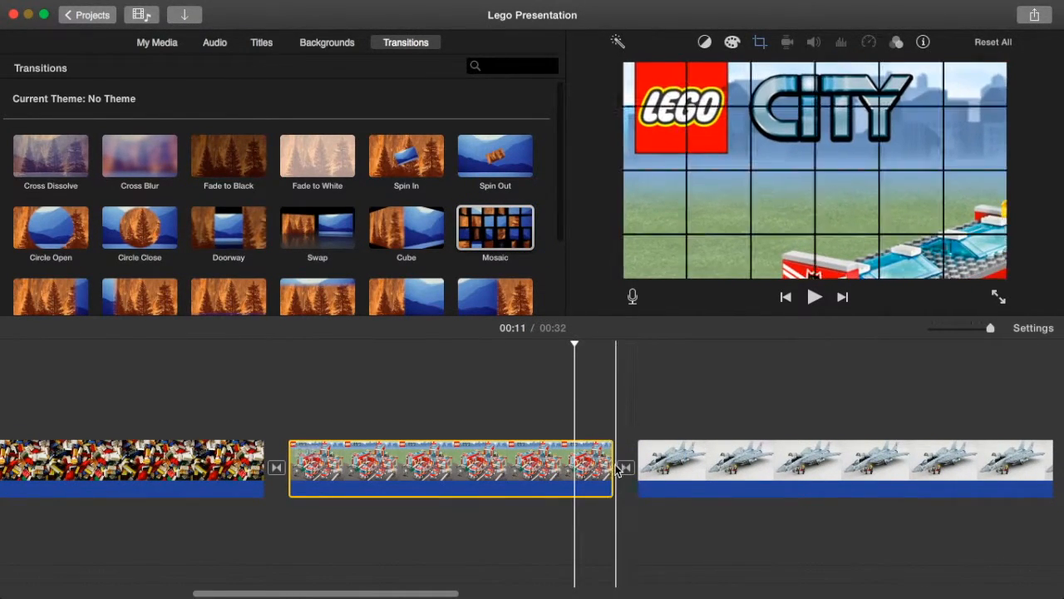
pyautogui.moveTo(619, 466); pyautogui.dragTo(758, 478)
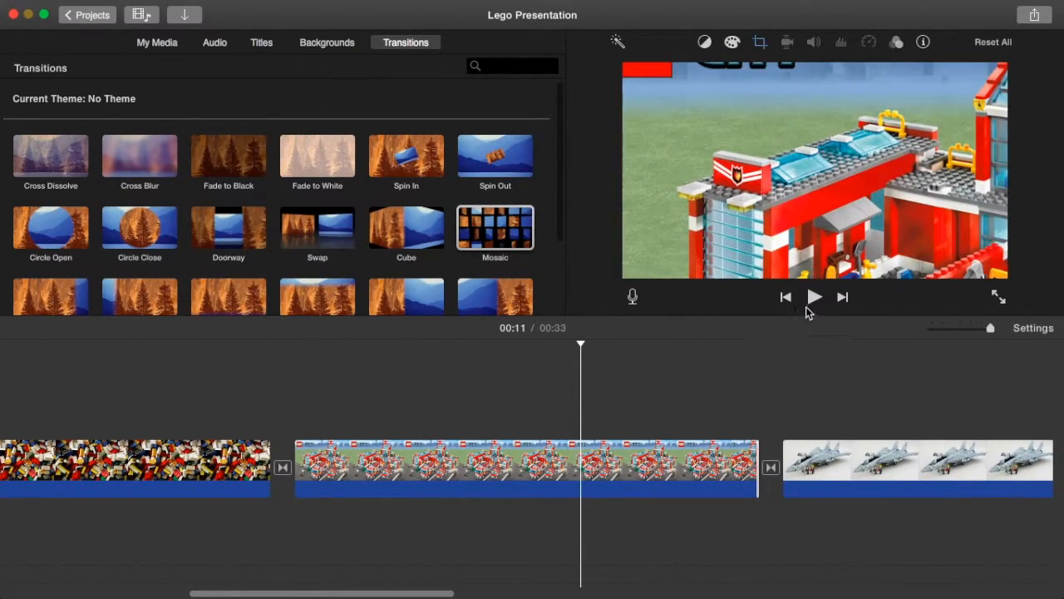
pyautogui.click(815, 296)
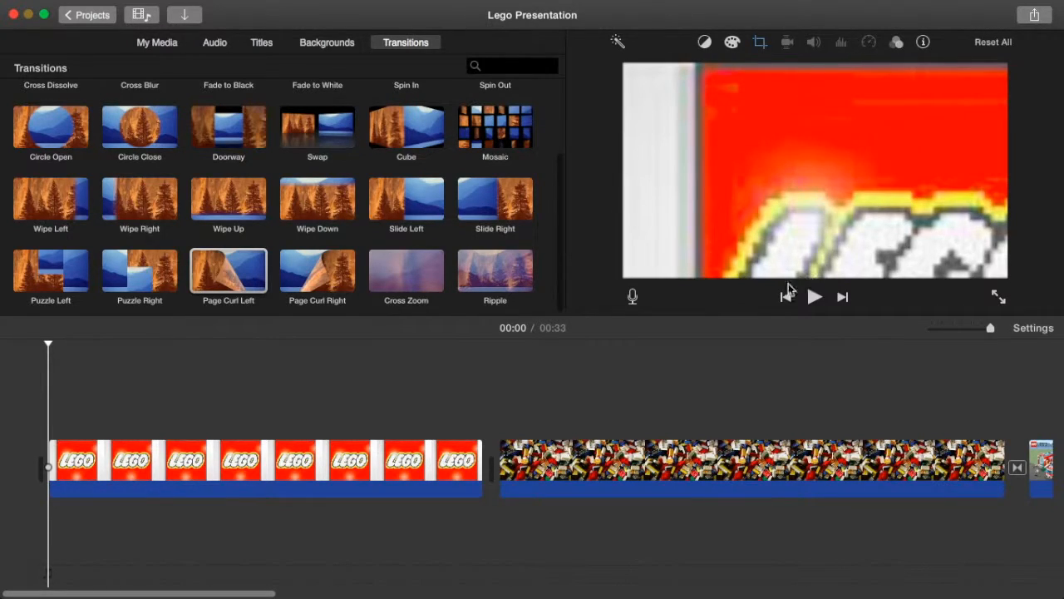
# Step: Record a short voice-over from the start of the movie and close the voice-over recorder
pyautogui.click(633, 296)
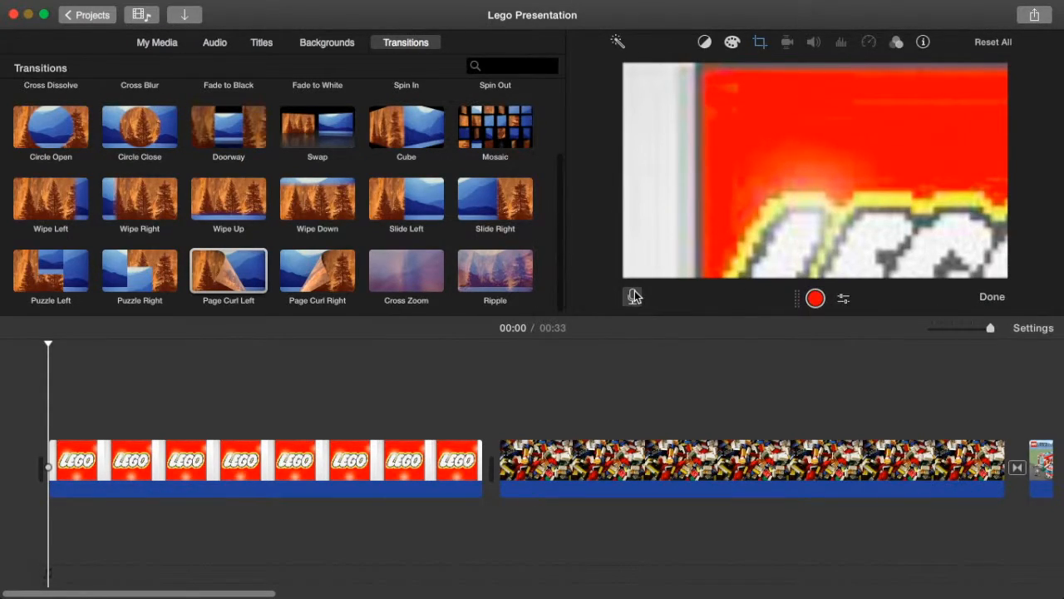
pyautogui.click(815, 297)
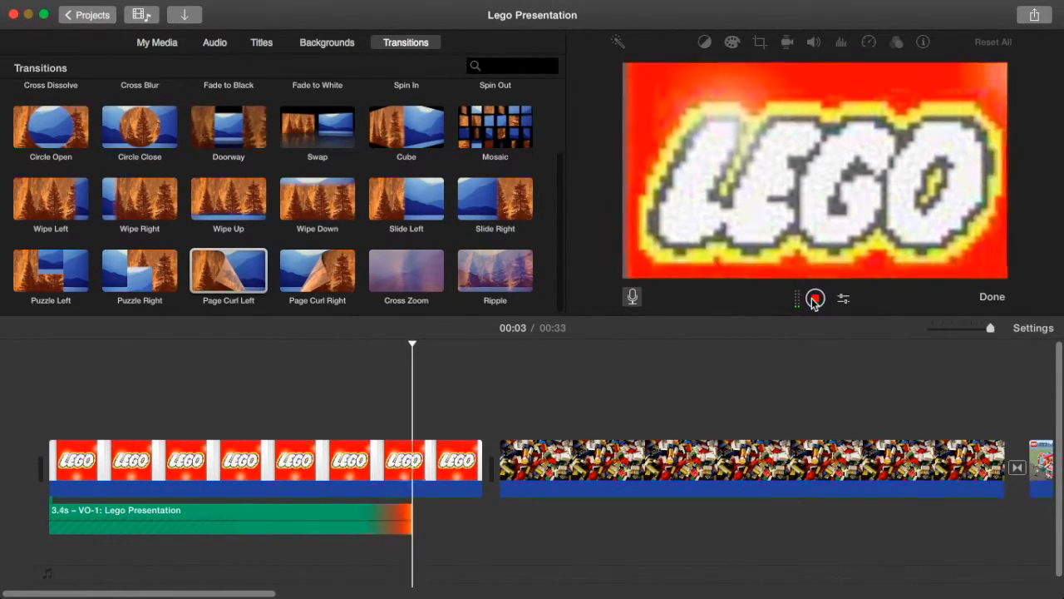
pyautogui.click(815, 299)
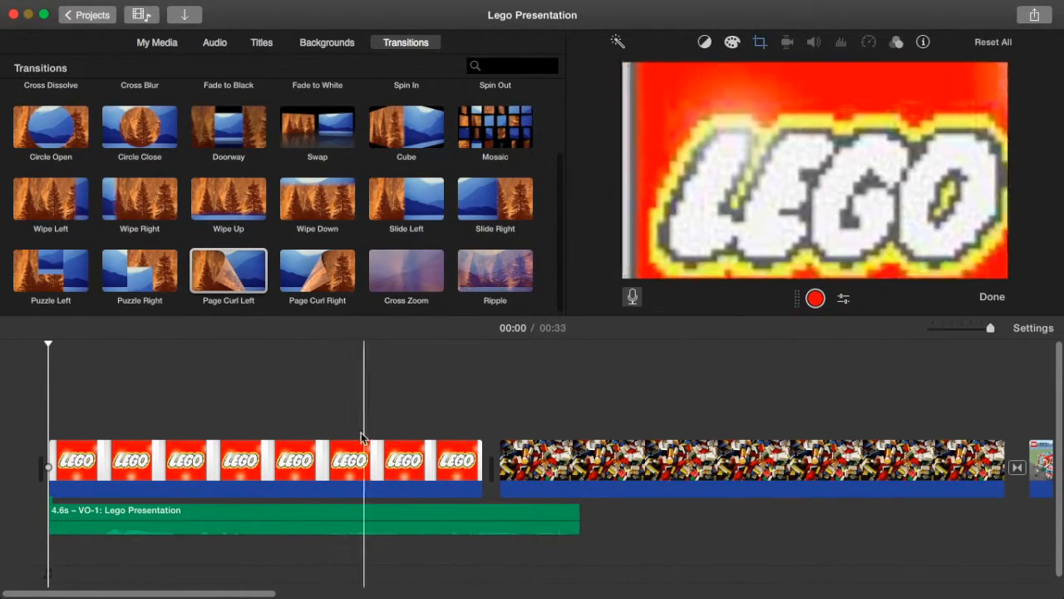
pyautogui.click(999, 304)
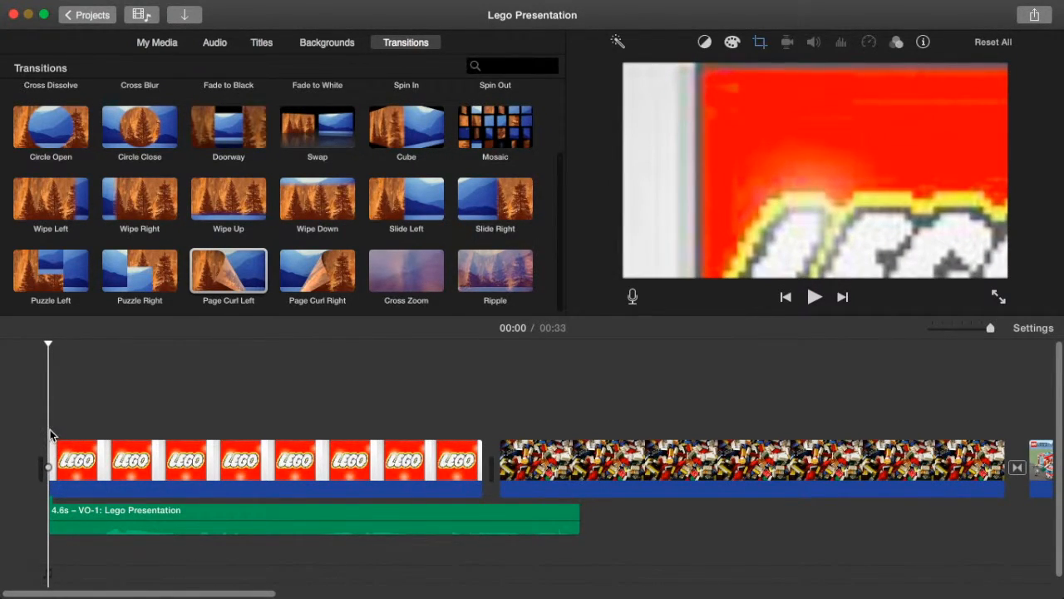
# Step: Play back the recorded voice-over and check its volume level in the timeline
pyautogui.click(813, 304)
pyautogui.click(813, 304)
pyautogui.moveTo(209, 525); pyautogui.dragTo(209, 516)
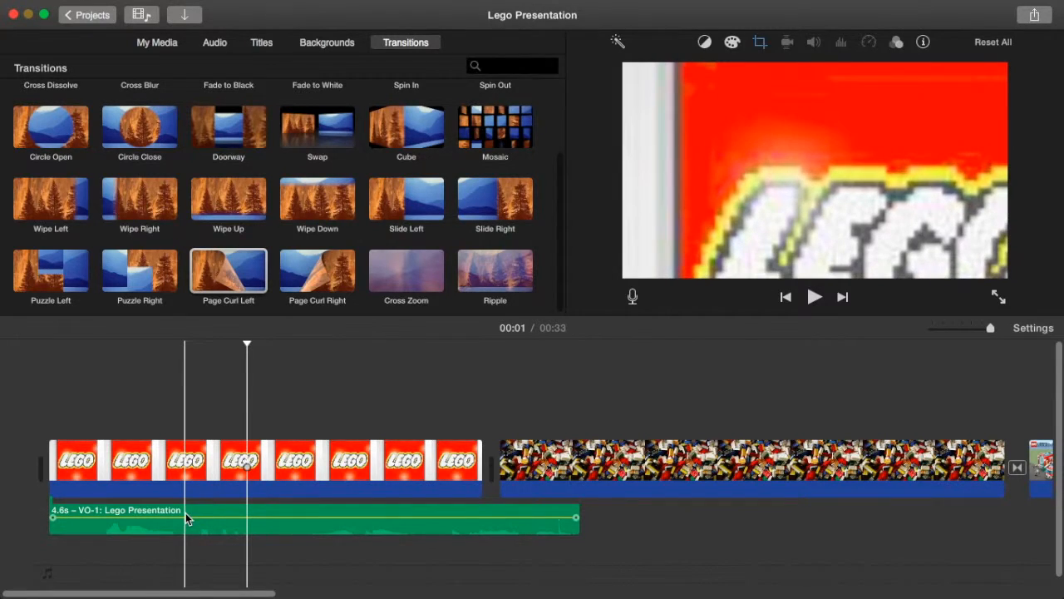
pyautogui.click(184, 517)
pyautogui.click(615, 515)
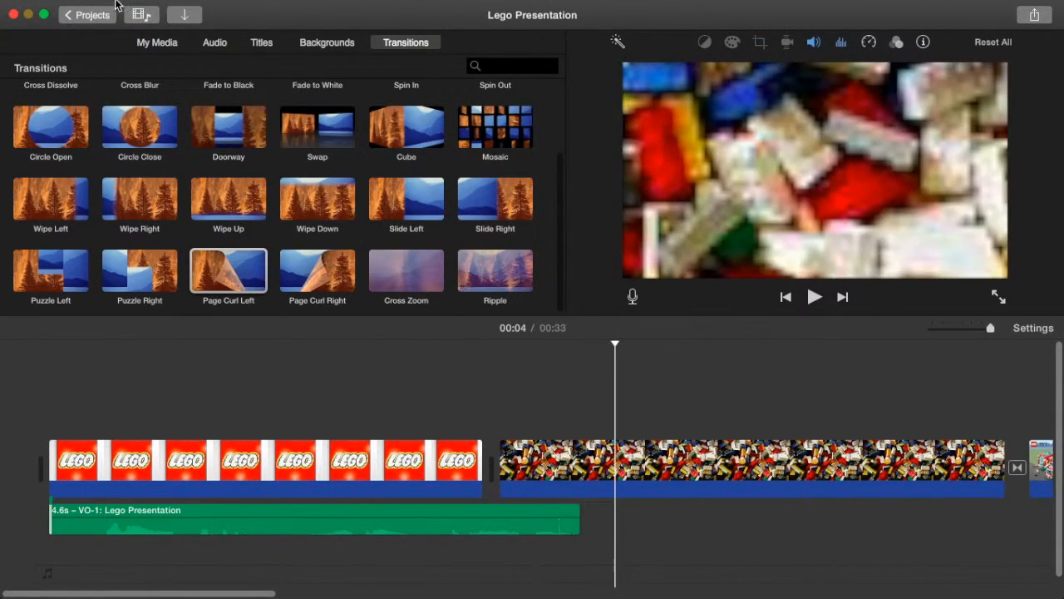
# Step: Set up a file export of the movie with medium quality, 540p 60 resolution and faster compression
pyautogui.click(98, 10)
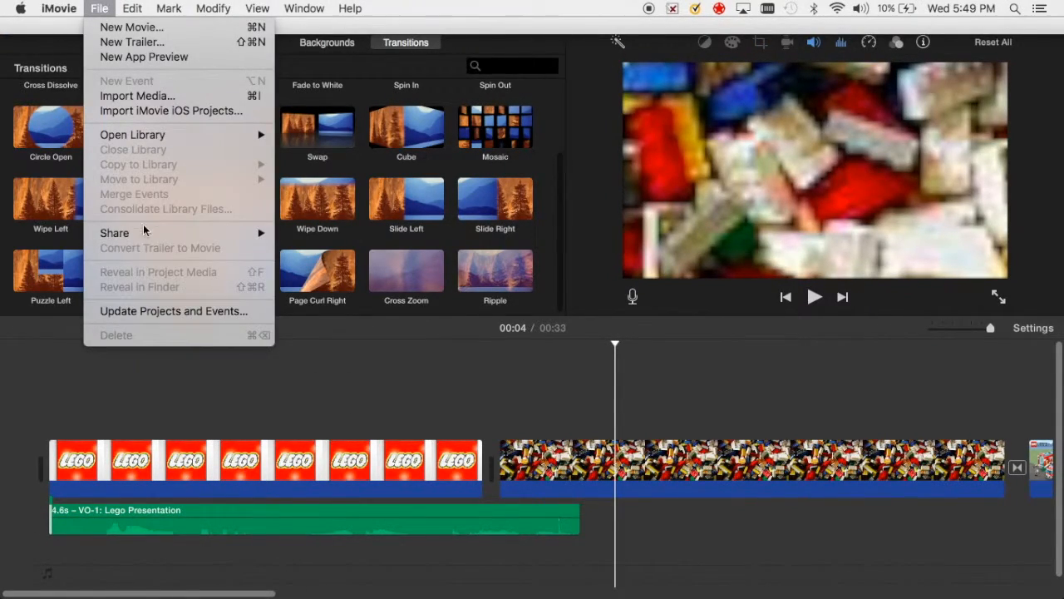
pyautogui.moveTo(143, 230)
pyautogui.click(306, 339)
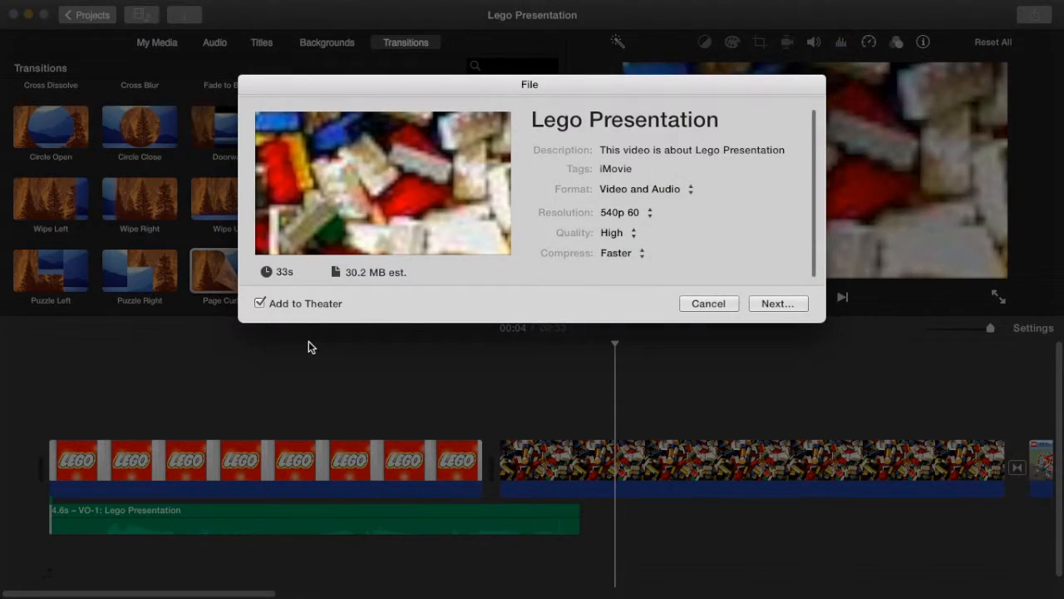
pyautogui.click(643, 251)
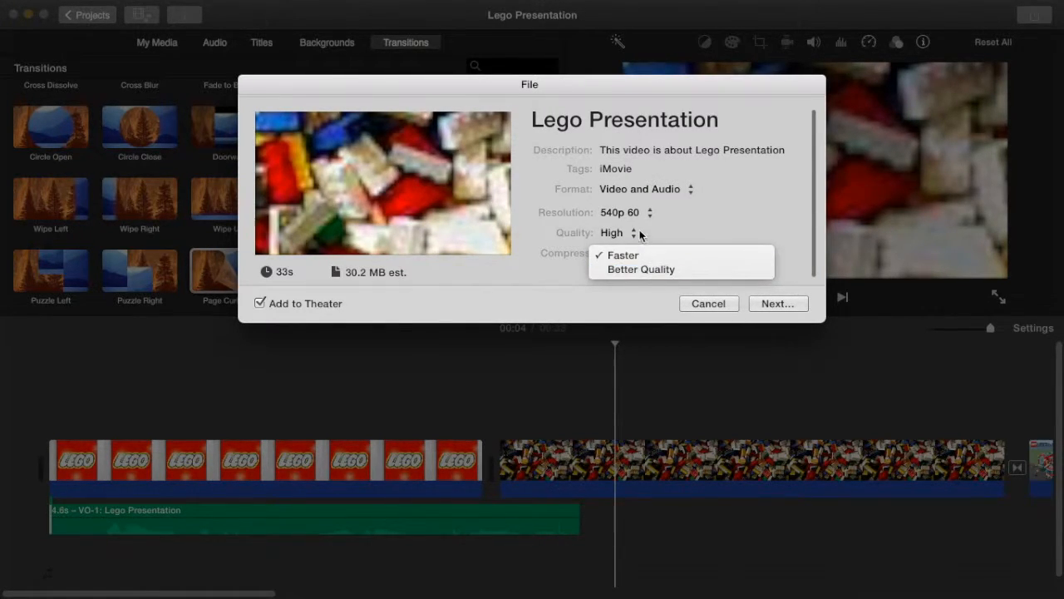
pyautogui.click(632, 233)
pyautogui.click(632, 234)
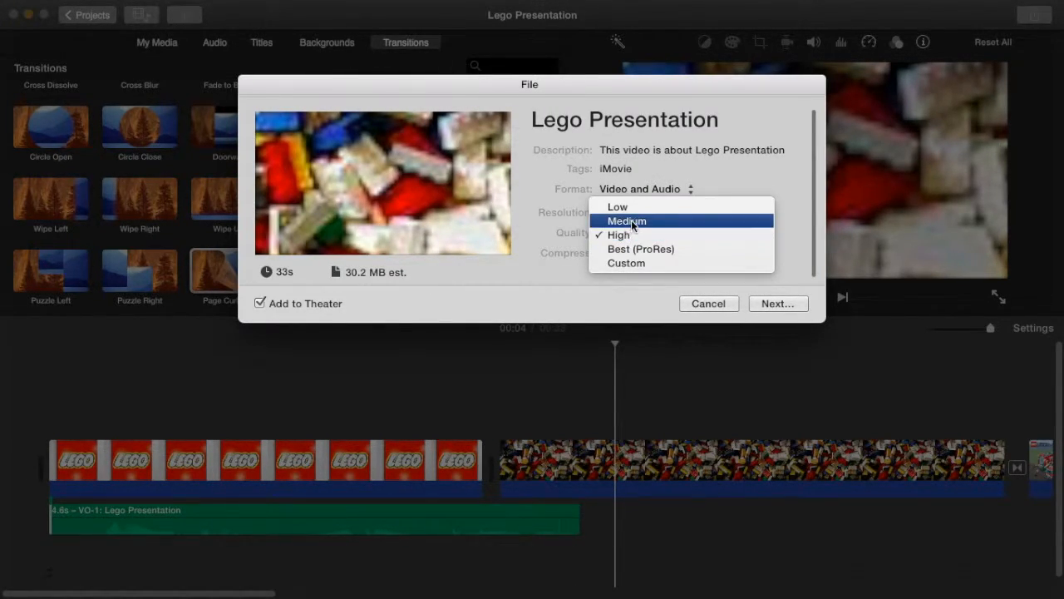
pyautogui.click(631, 220)
pyautogui.click(652, 214)
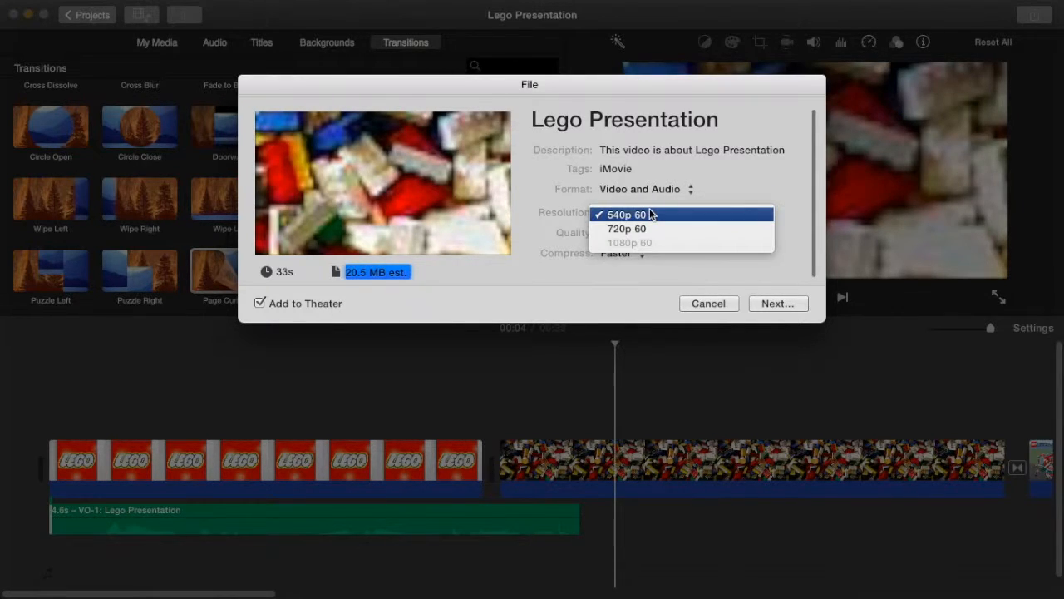
pyautogui.click(641, 215)
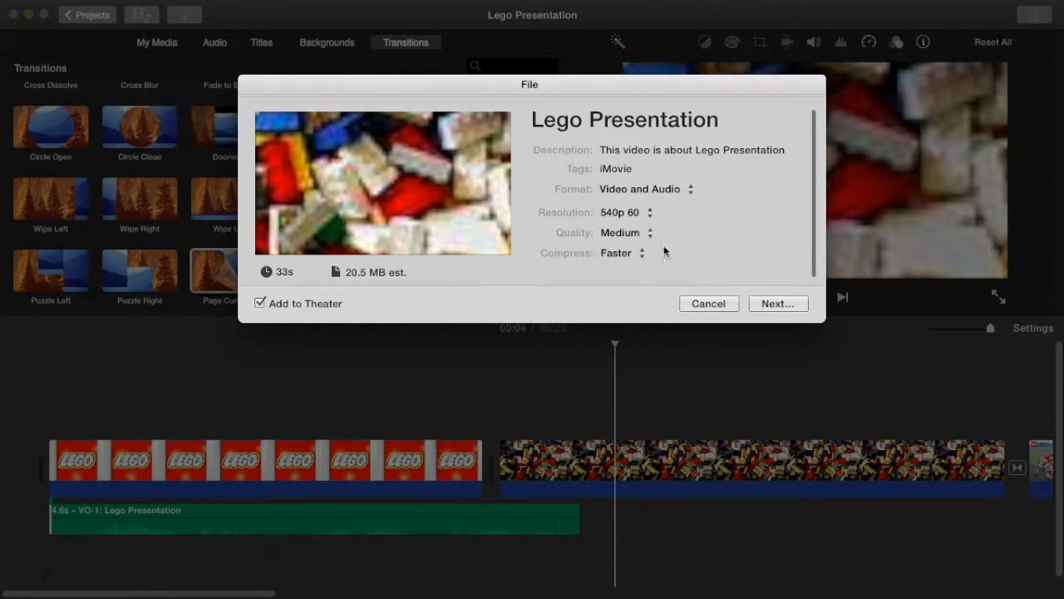
# Step: Save the exported movie as Lego Presentation in the Lego folder
pyautogui.click(771, 303)
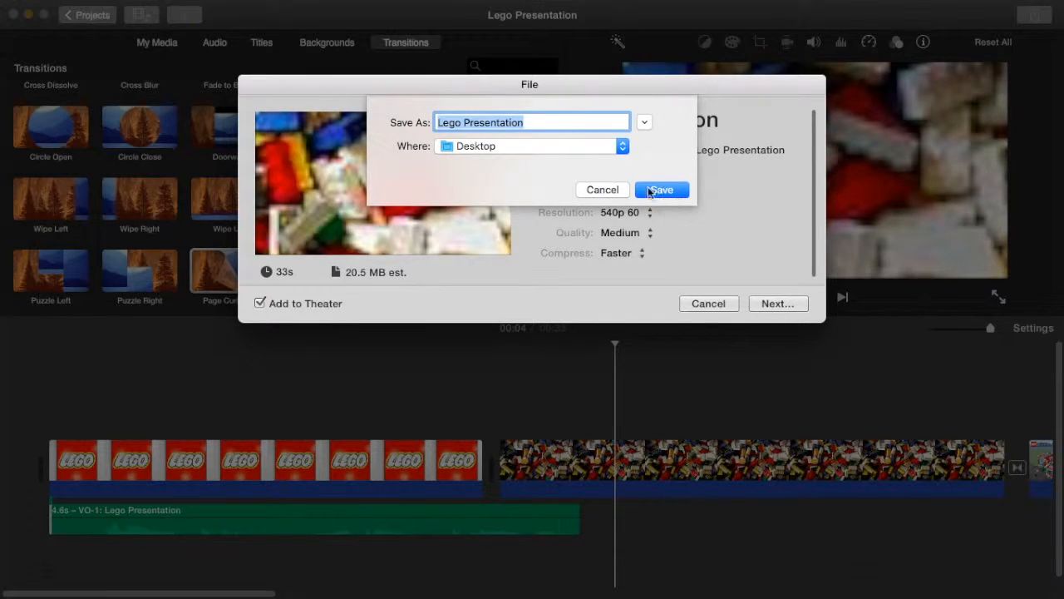
pyautogui.click(623, 146)
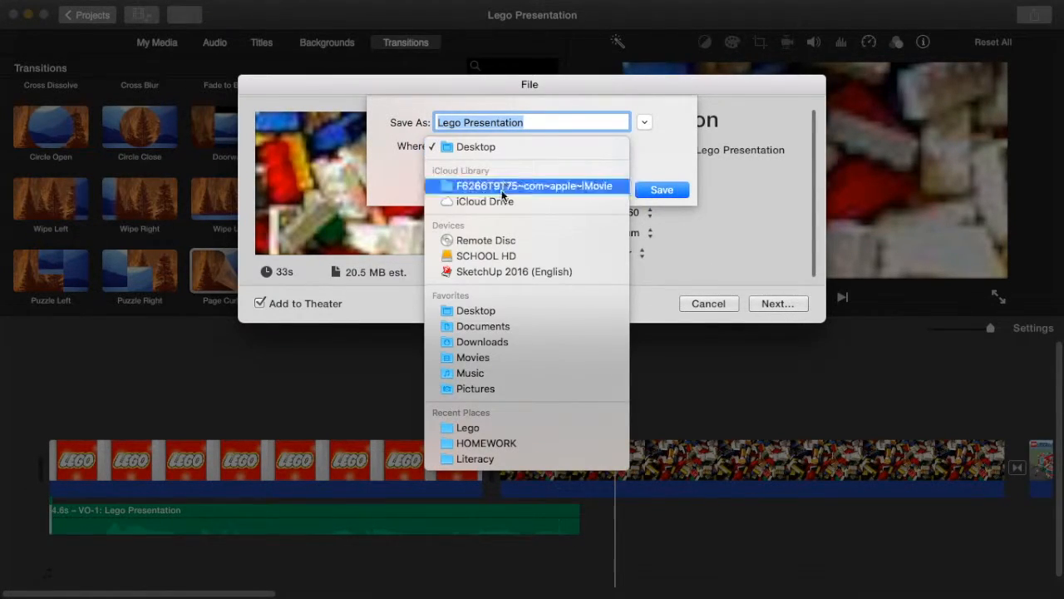
pyautogui.click(468, 428)
pyautogui.click(677, 191)
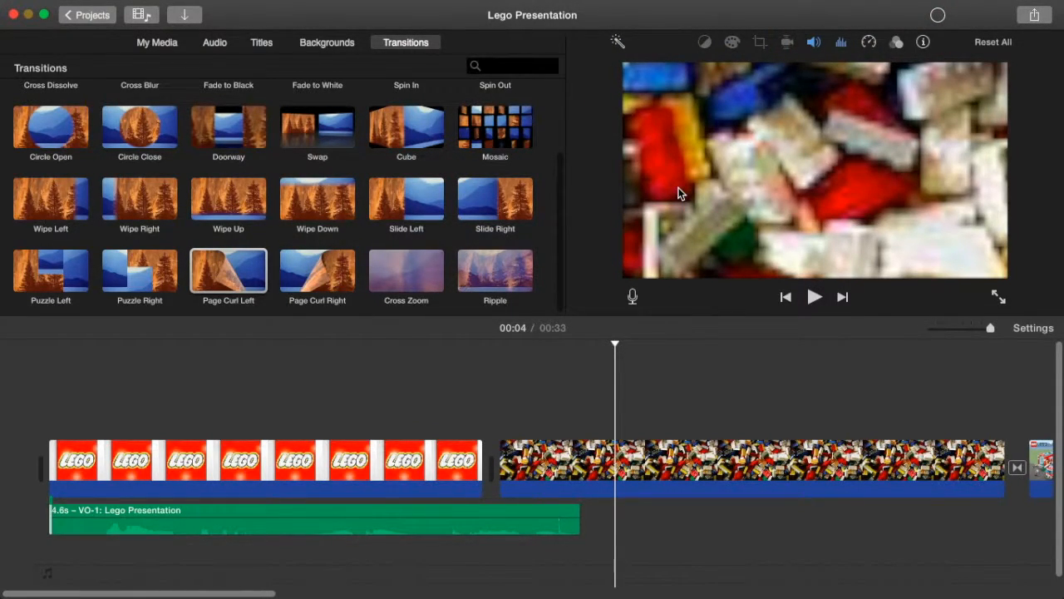
pyautogui.moveTo(489, 4)
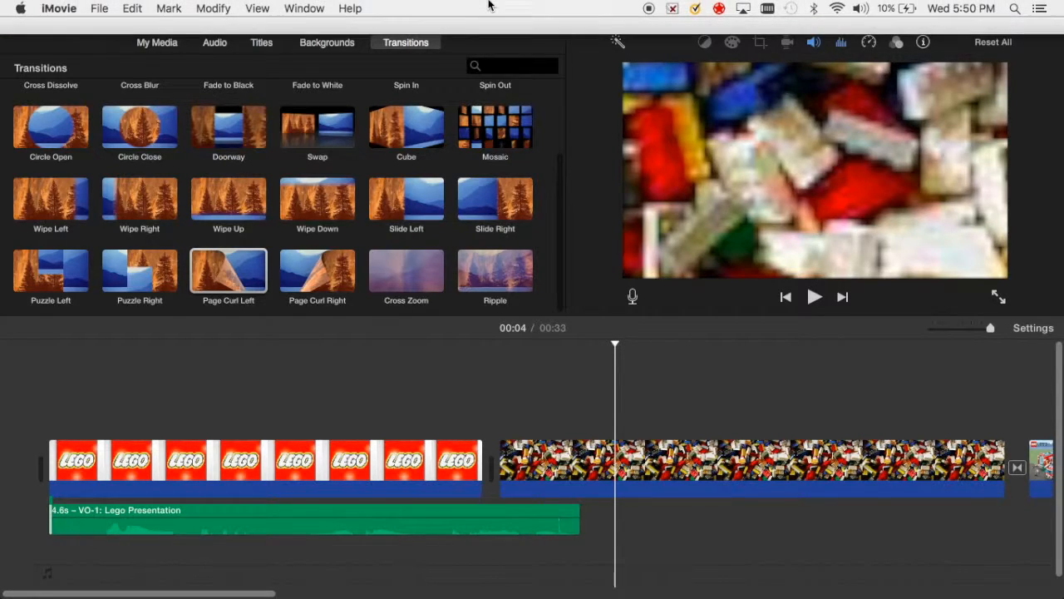